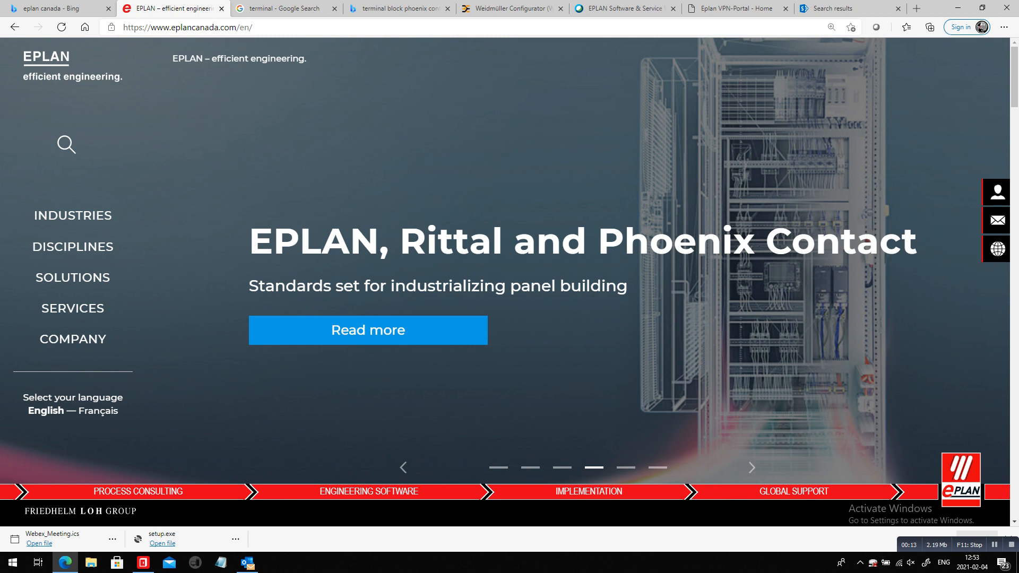
- Switch to EPLAN Pro Panel, look up part PXC.3209578 in the Data Portal and close the portal
key(alt+Tab)
key(alt+Tab)
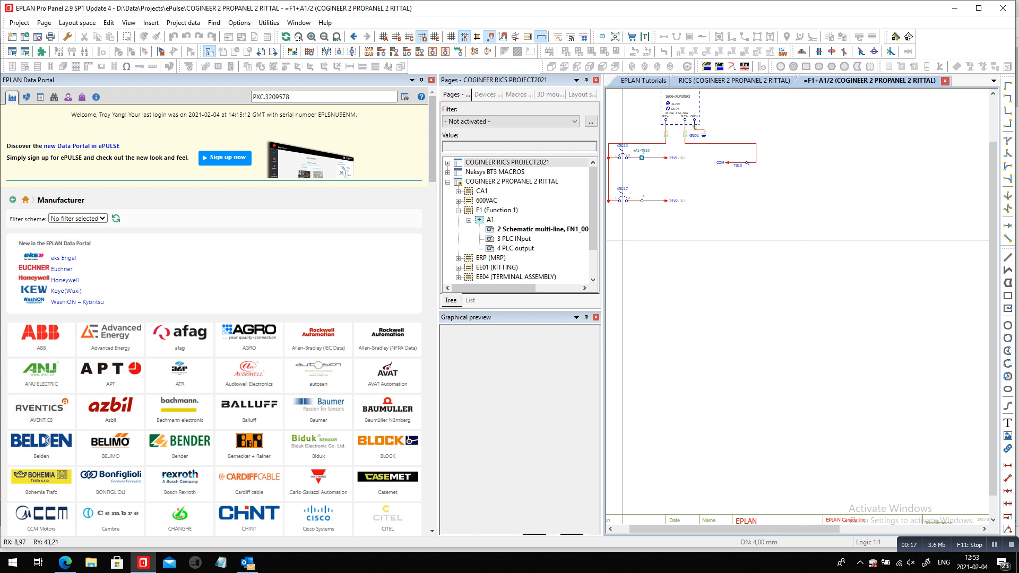
click(405, 97)
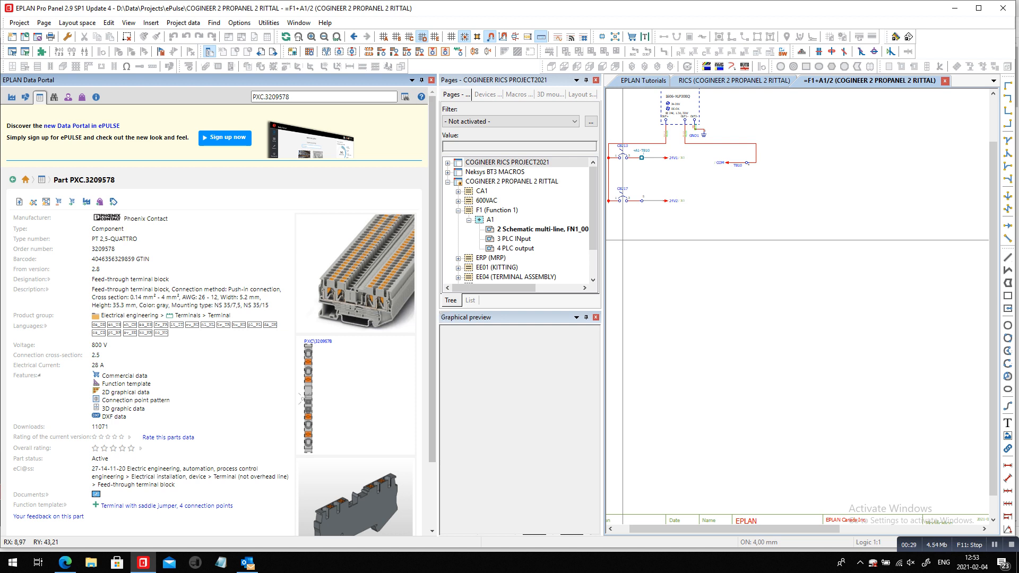
click(431, 80)
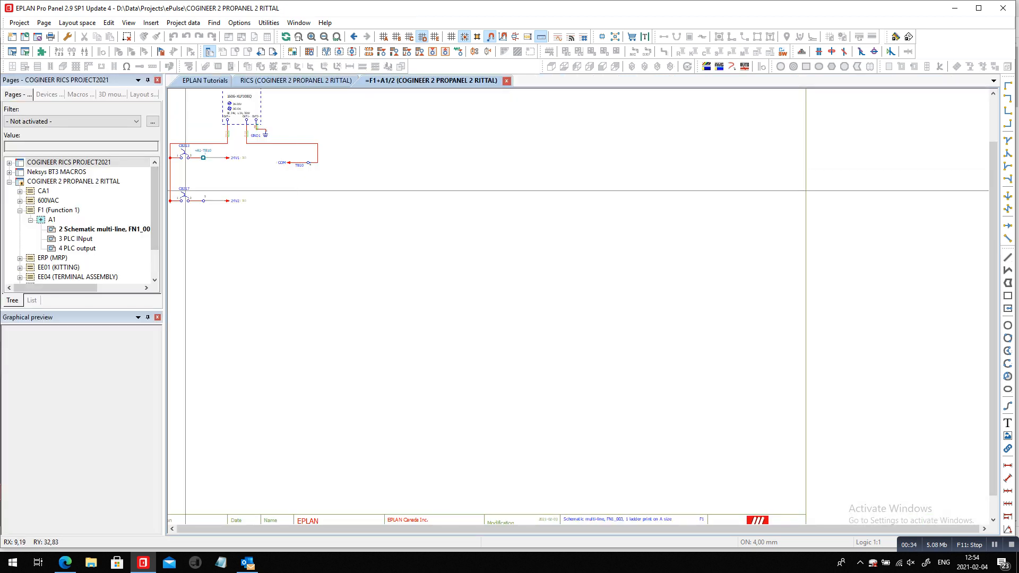
- Close the COGINEER RICS PROJECT2021 and Neksys BT3 MACROS projects
click(69, 162)
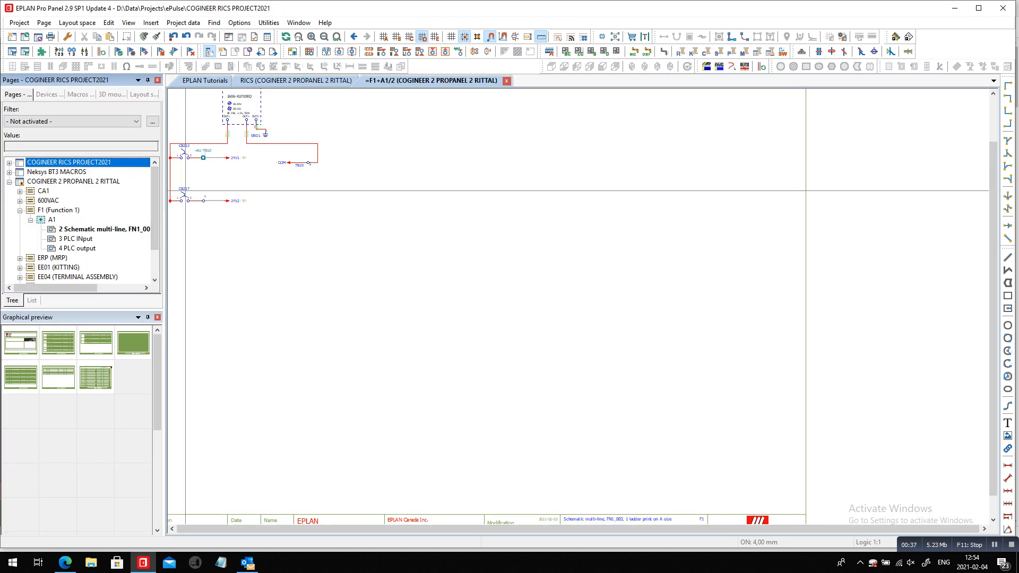
key(Delete)
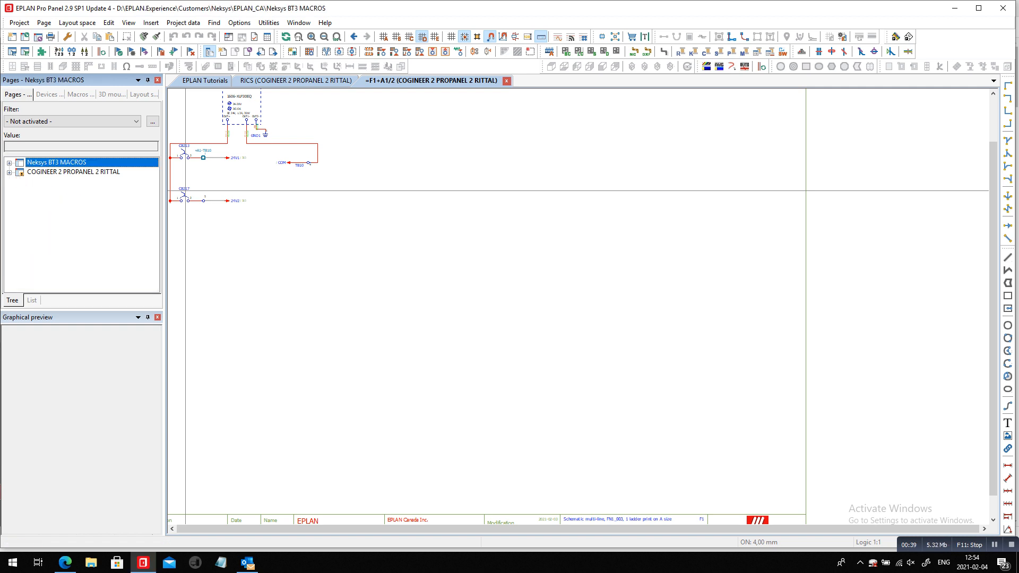
key(Delete)
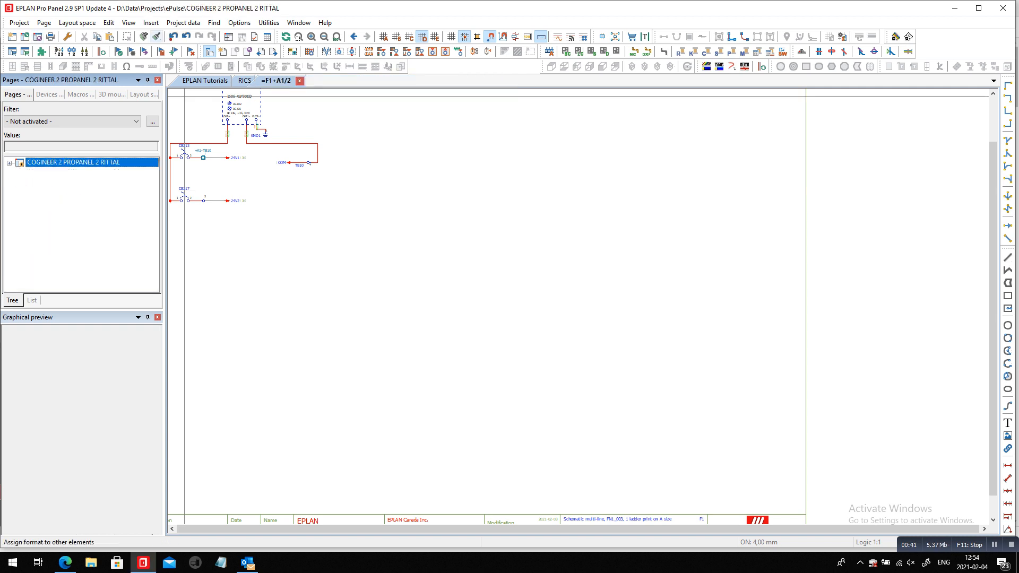
click(173, 36)
key(Escape)
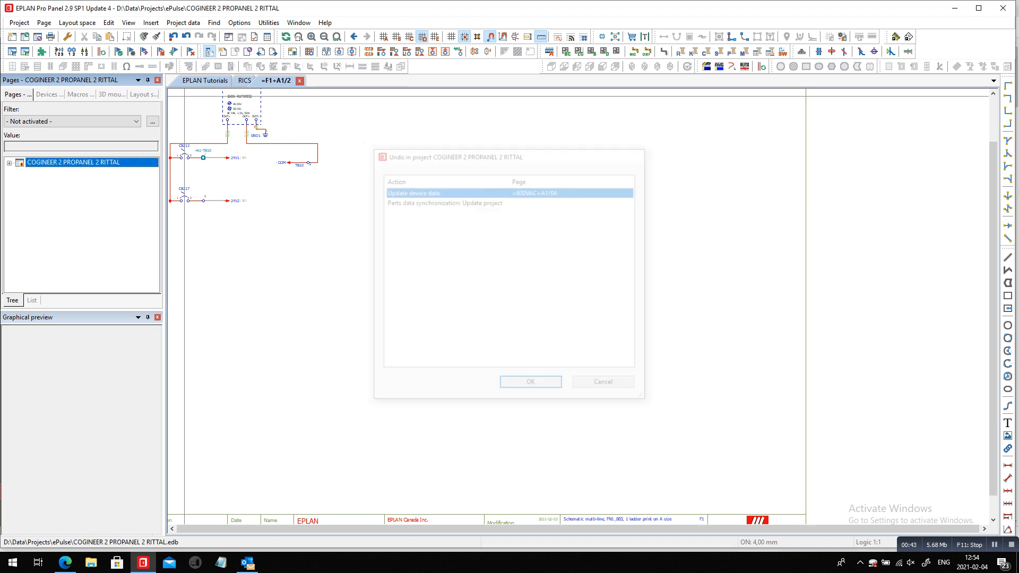
- Open the terminal strips navigator and expand location A1 and its strip TB24
click(183, 22)
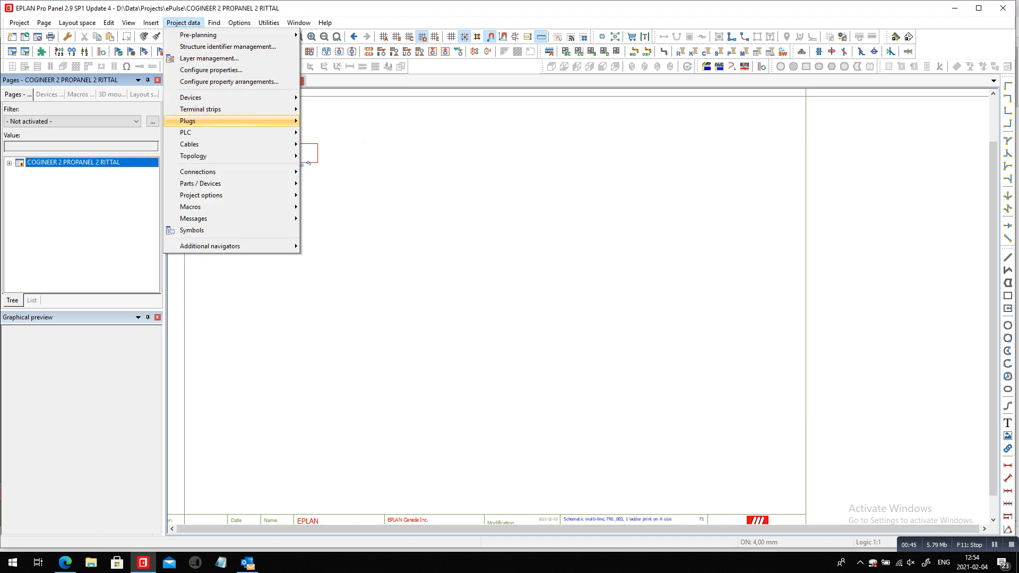
mouse_move(212, 109)
click(331, 110)
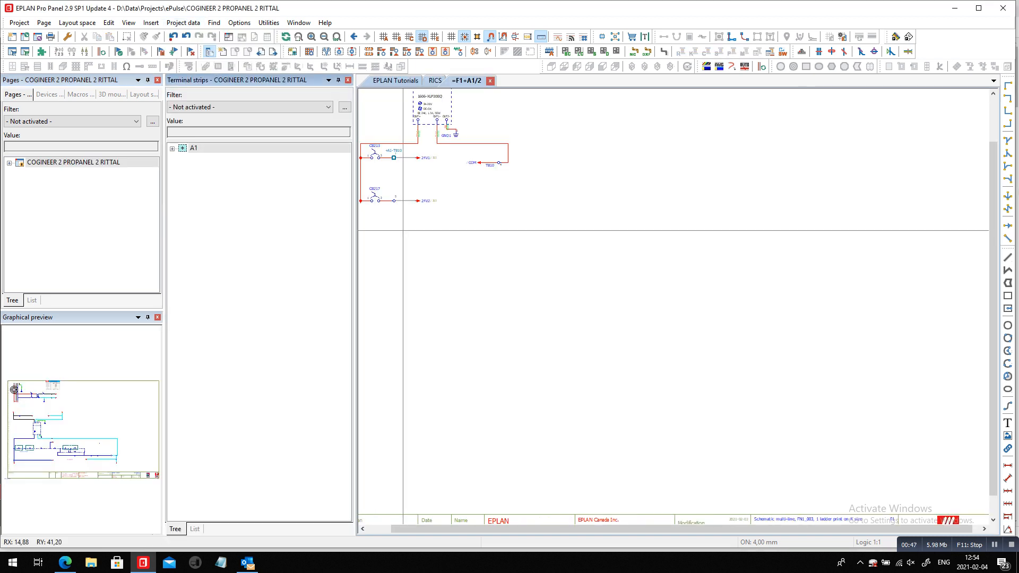
click(172, 148)
click(207, 177)
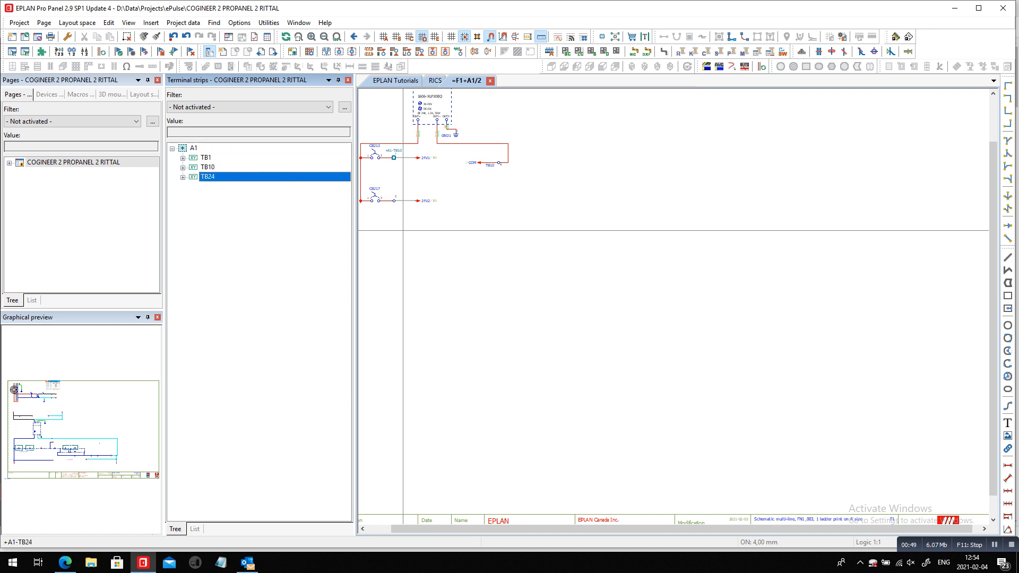
click(182, 177)
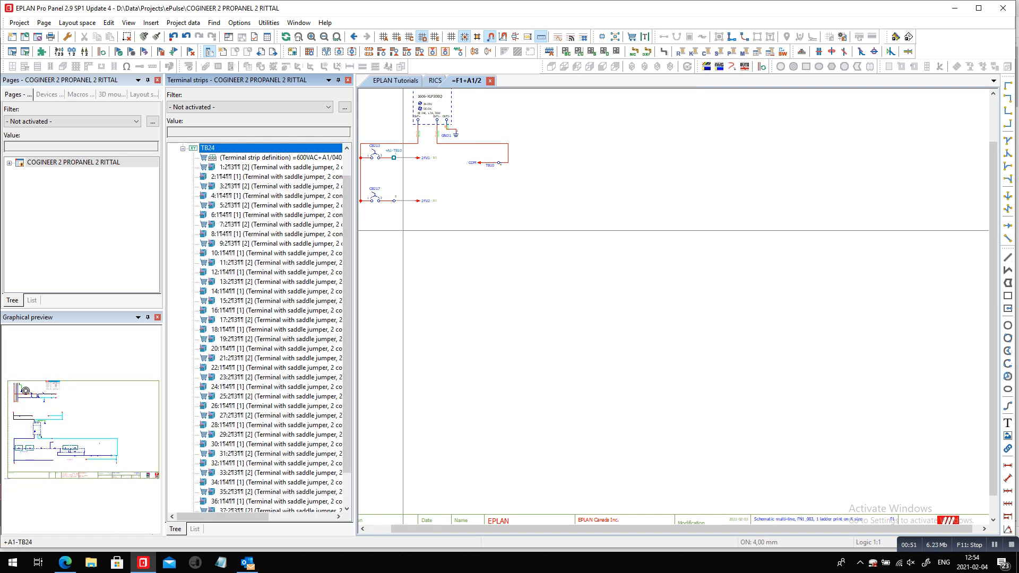
- Open terminal strip TB24 for editing, review its terminals and jumpers, and close it without changes
right_click(214, 147)
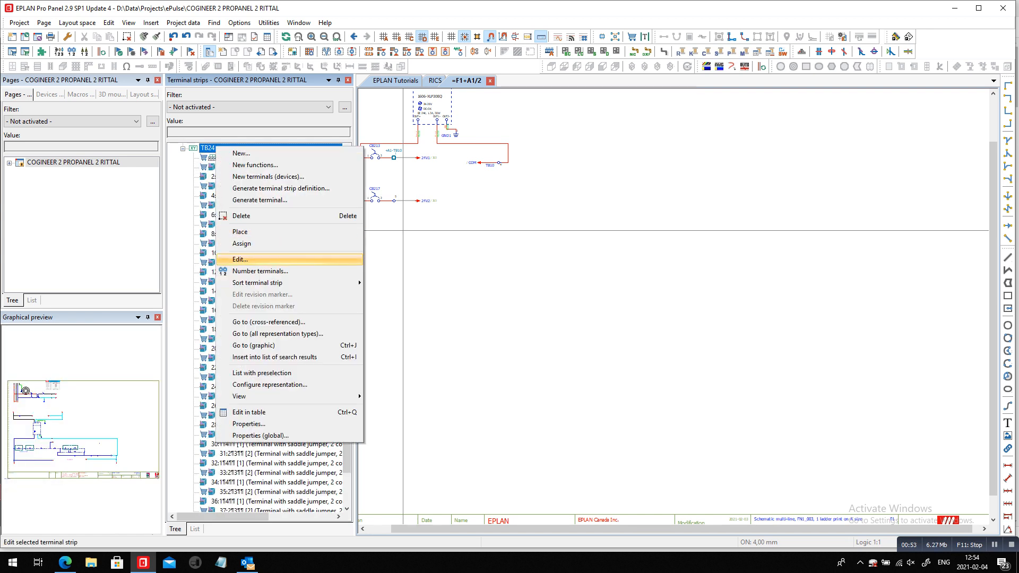
click(240, 259)
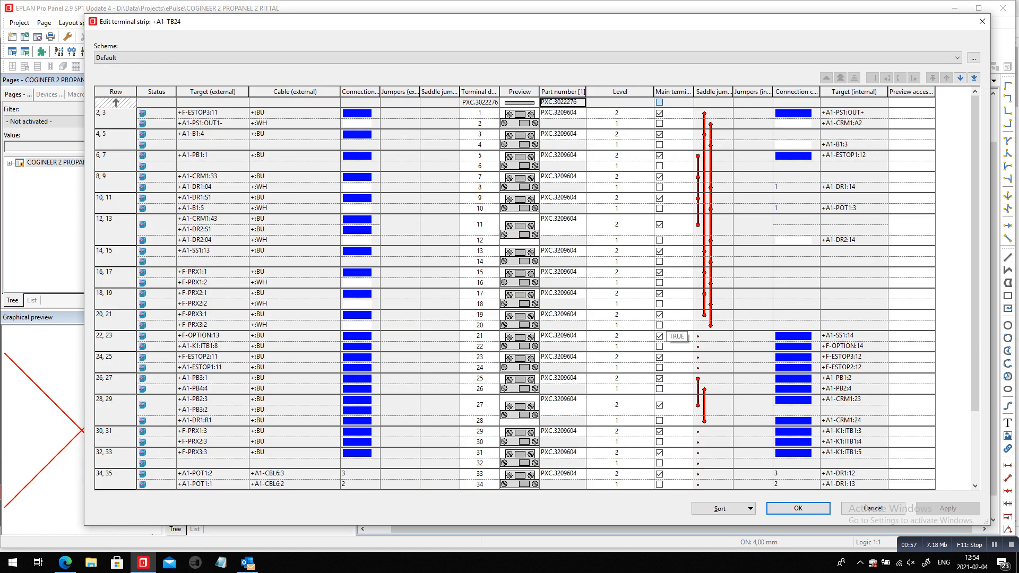
scroll(662, 333, down, 3)
scroll(670, 335, up, 3)
key(Escape)
- Open terminal strip TB1 for editing and check the accessories placed at terminals L1, L2 and N4
scroll(234, 175, up, 1)
click(206, 157)
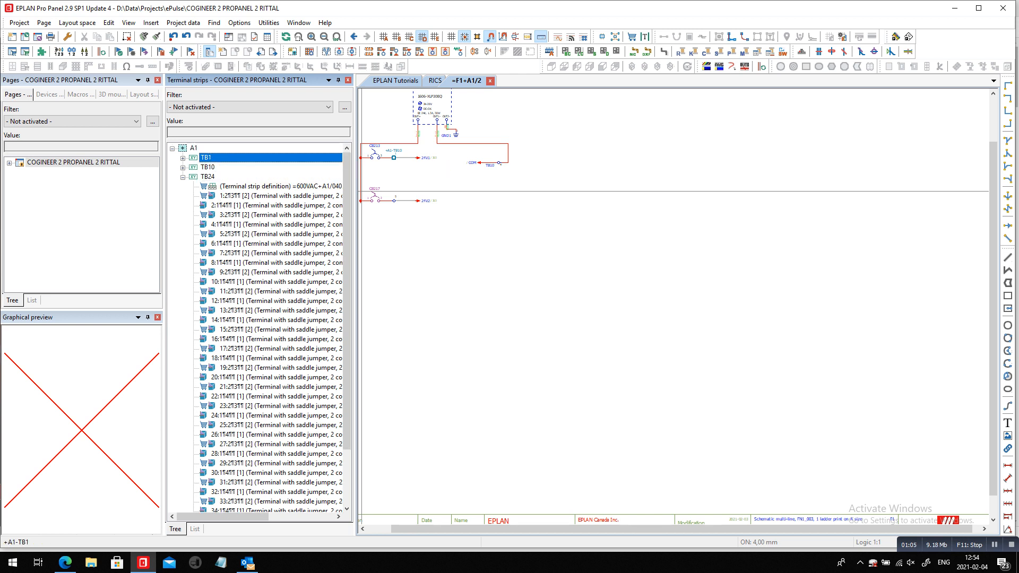
right_click(220, 158)
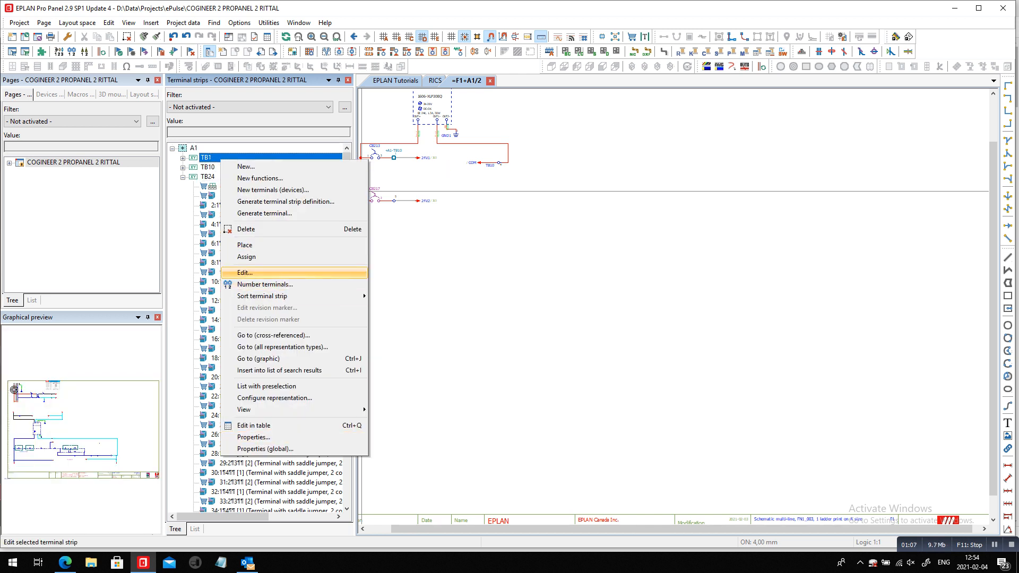
click(250, 272)
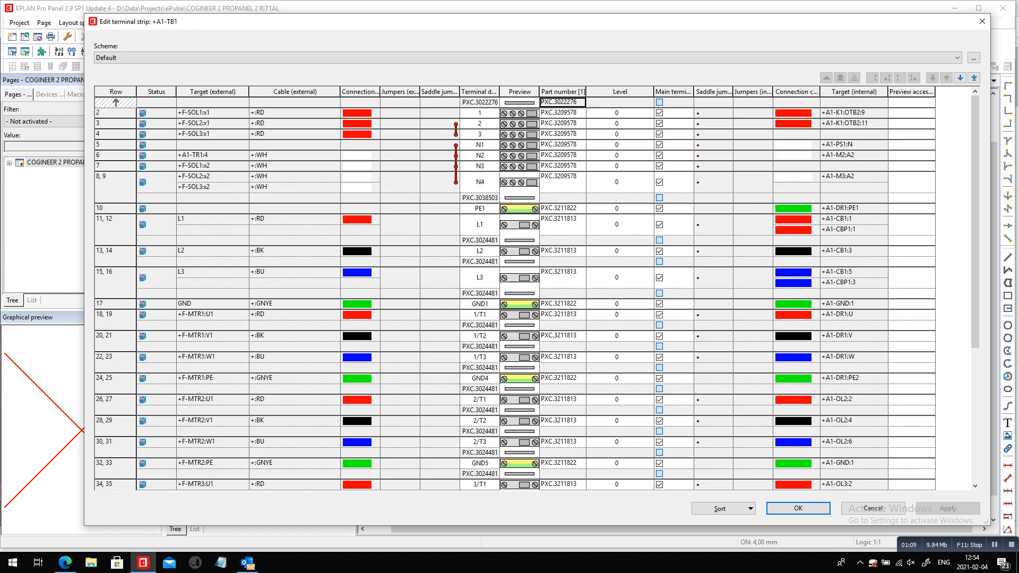
click(115, 229)
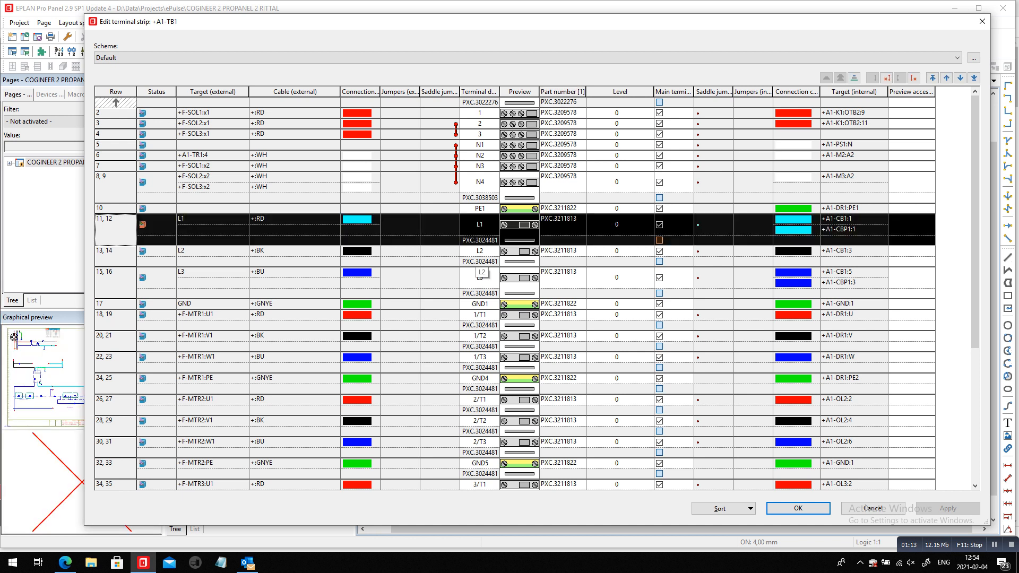
click(480, 261)
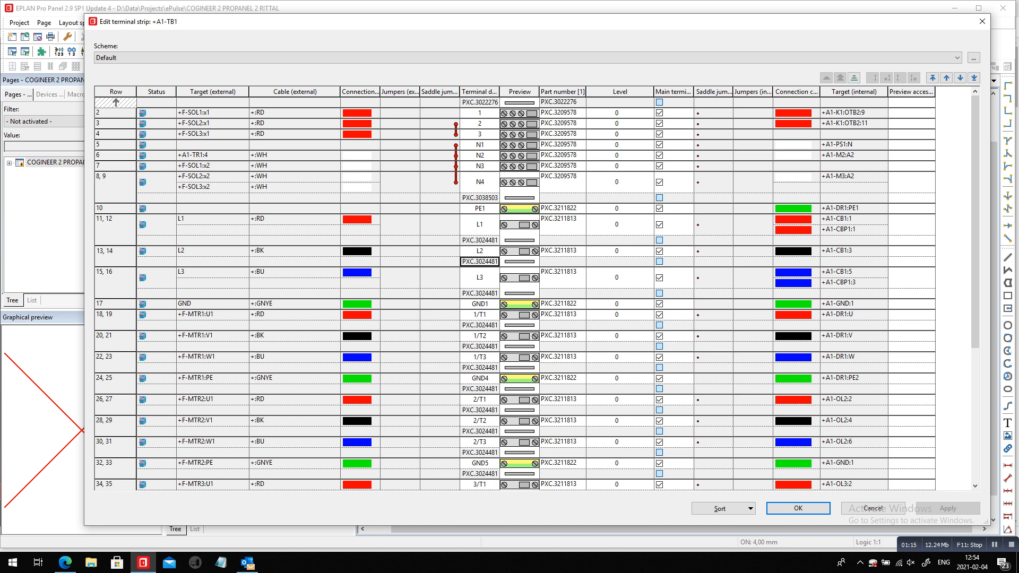
click(520, 231)
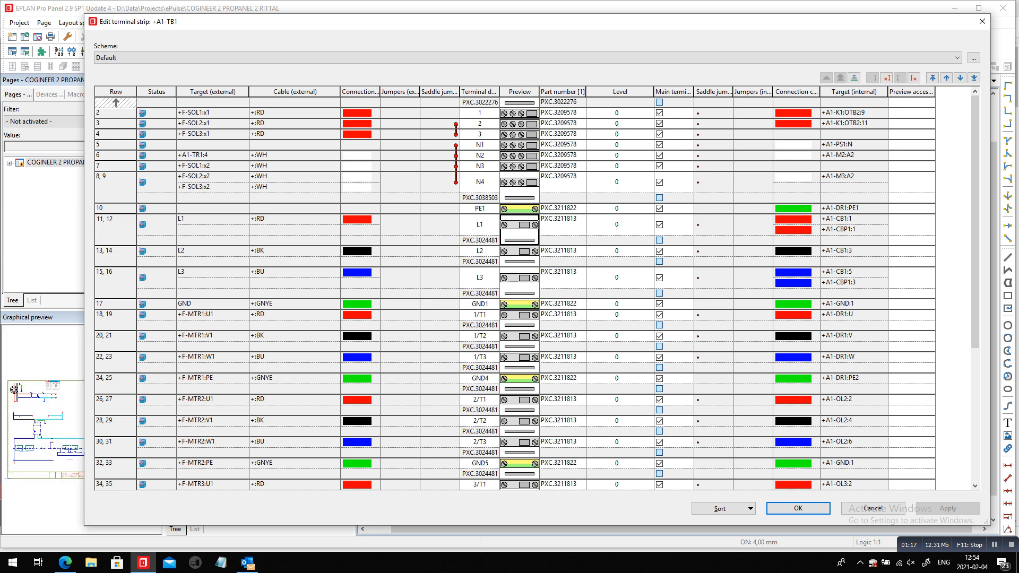
click(479, 197)
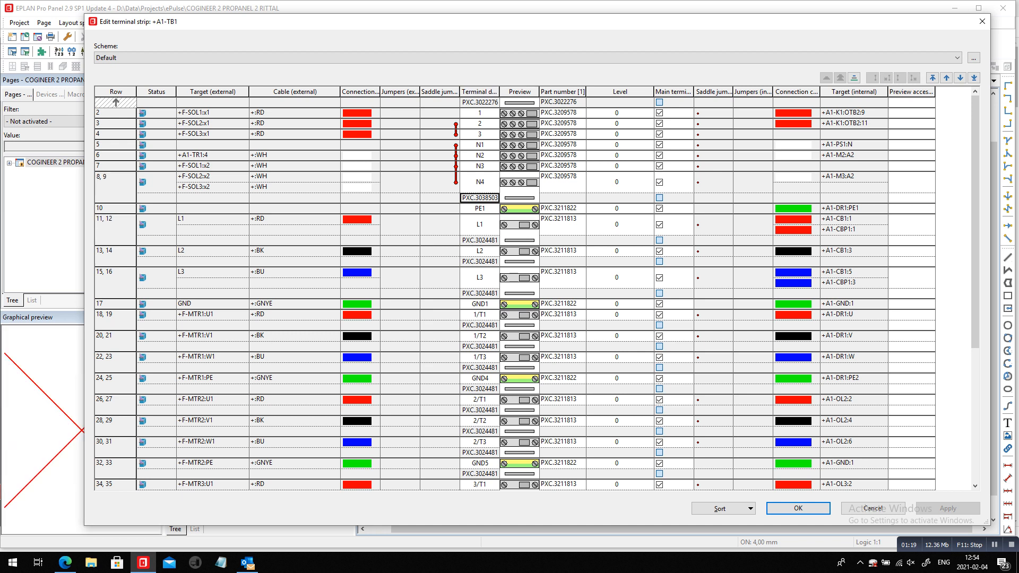
scroll(515, 289, down, 6)
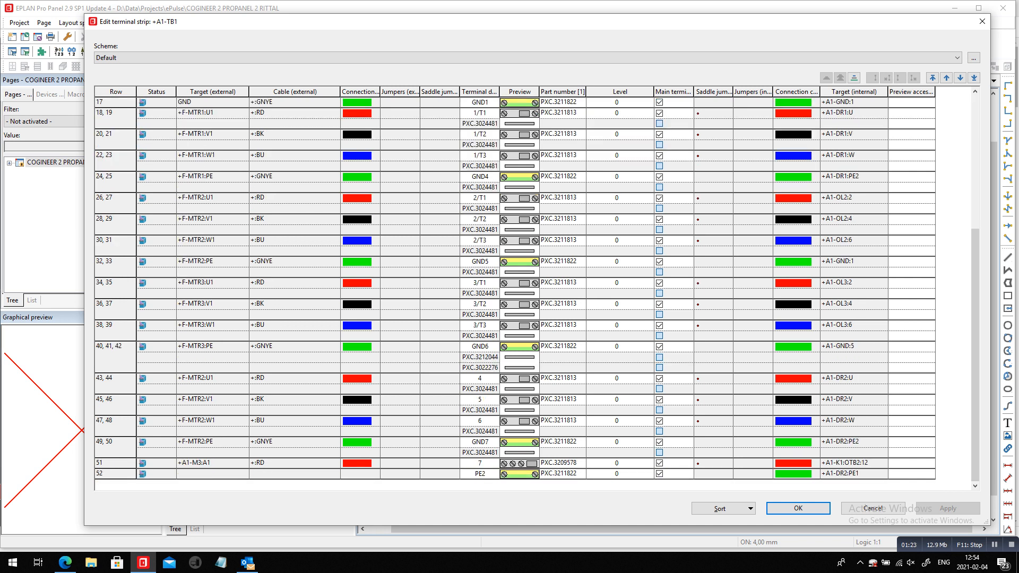
- Detach accessories PXC.3212044 and PXC.3022276 from terminal GND6 in strip TB1
click(473, 367)
click(116, 357)
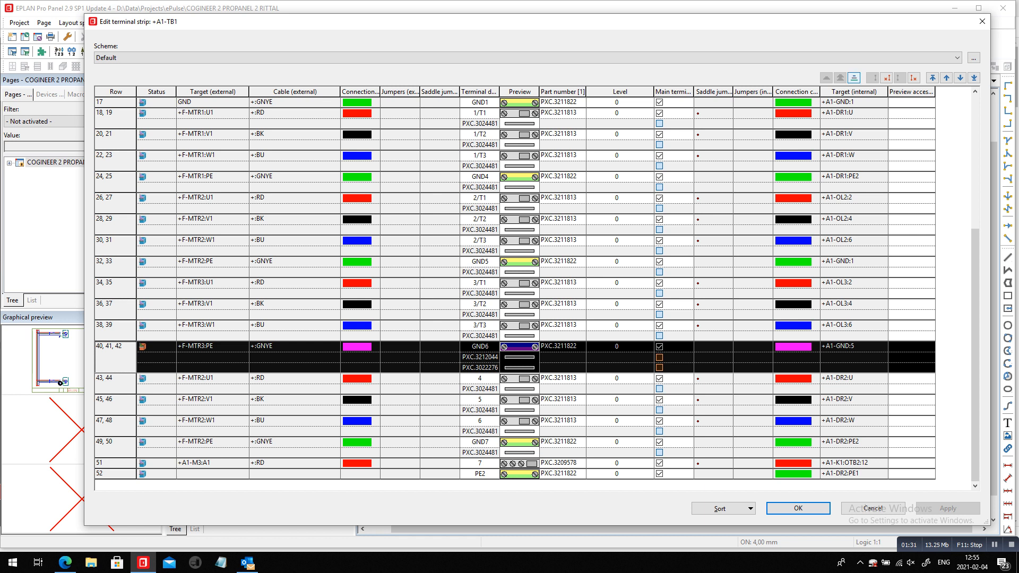
click(854, 78)
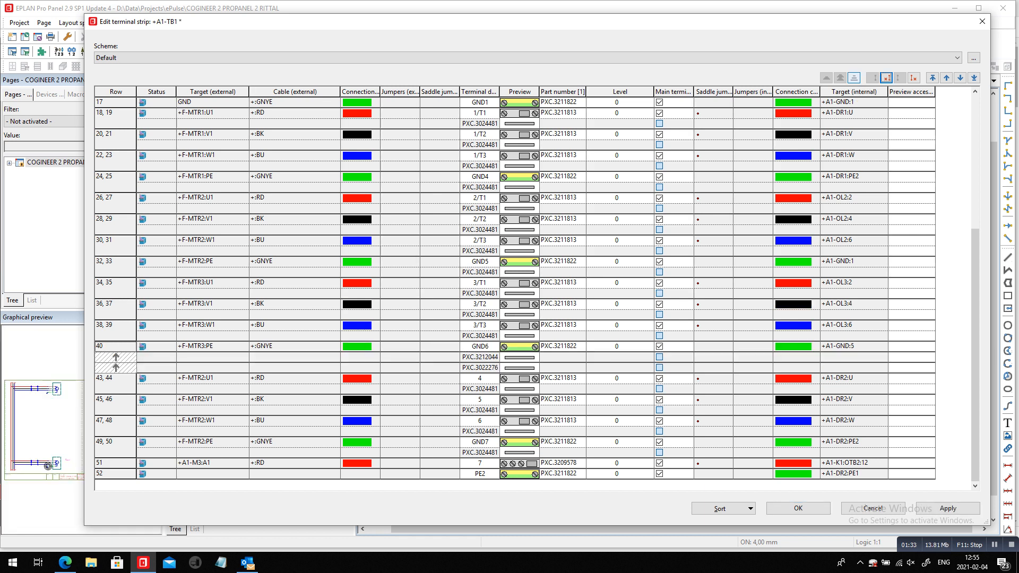
- Move accessories PXC.3212044 and PXC.3022276 to the end of strip TB1, after terminal PE2, and apply the change
drag(115, 357, 116, 368)
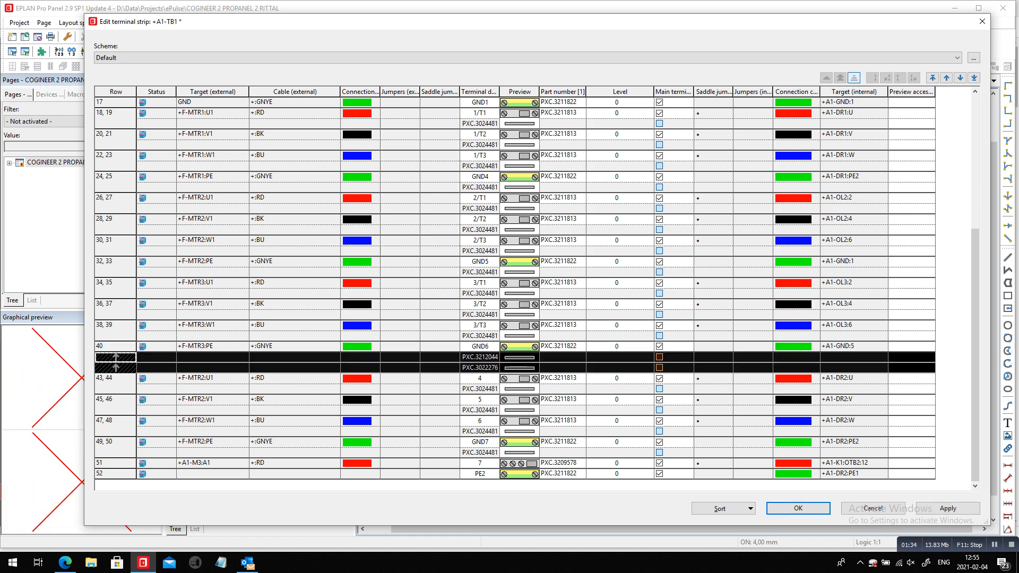
click(960, 78)
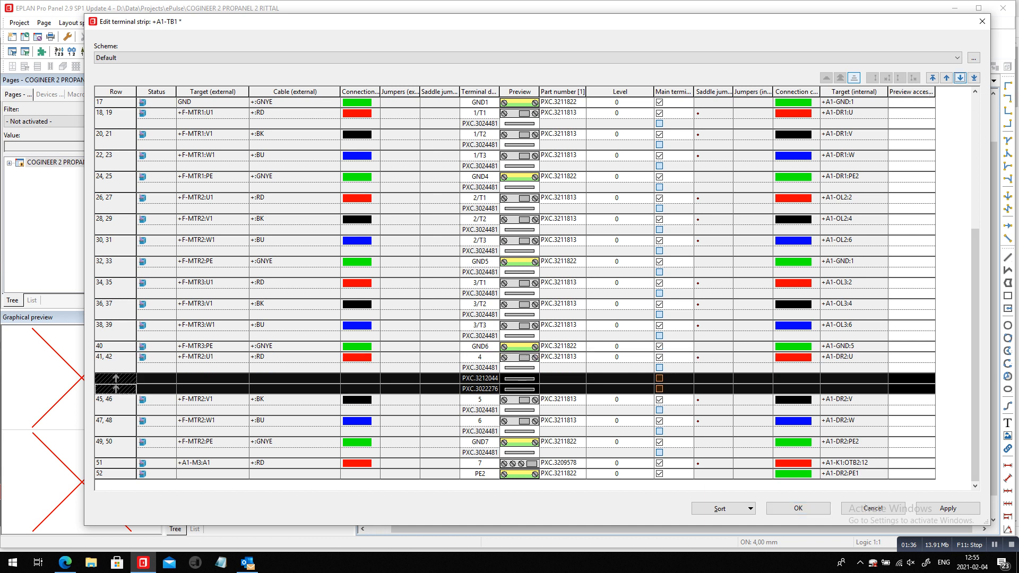
click(960, 78)
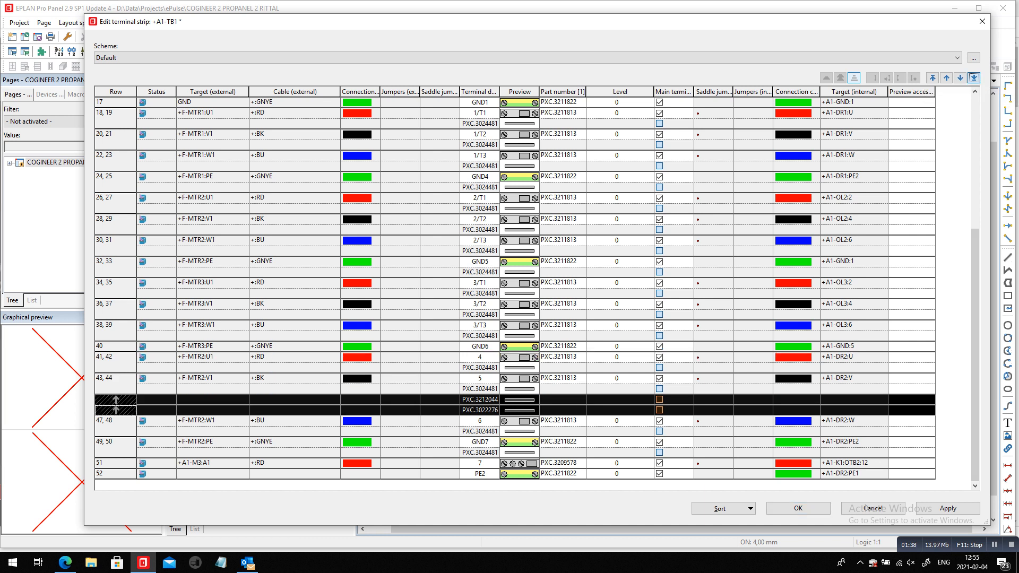
click(974, 78)
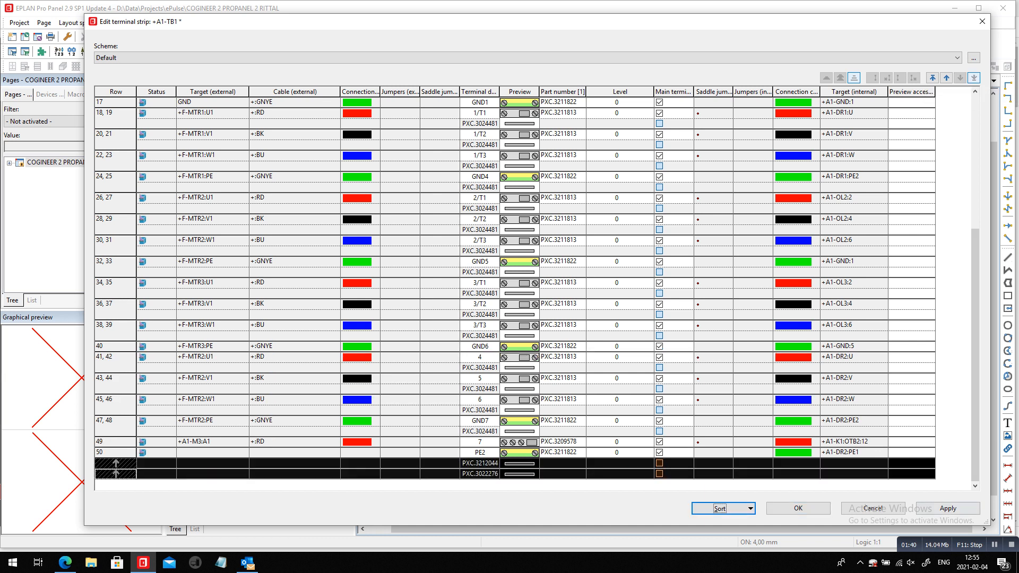
click(948, 508)
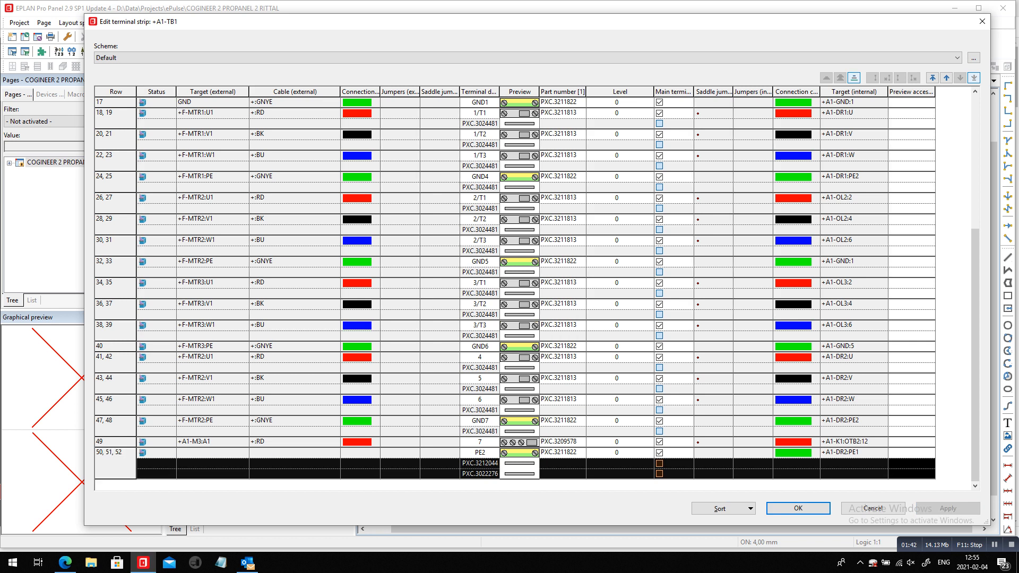
click(115, 463)
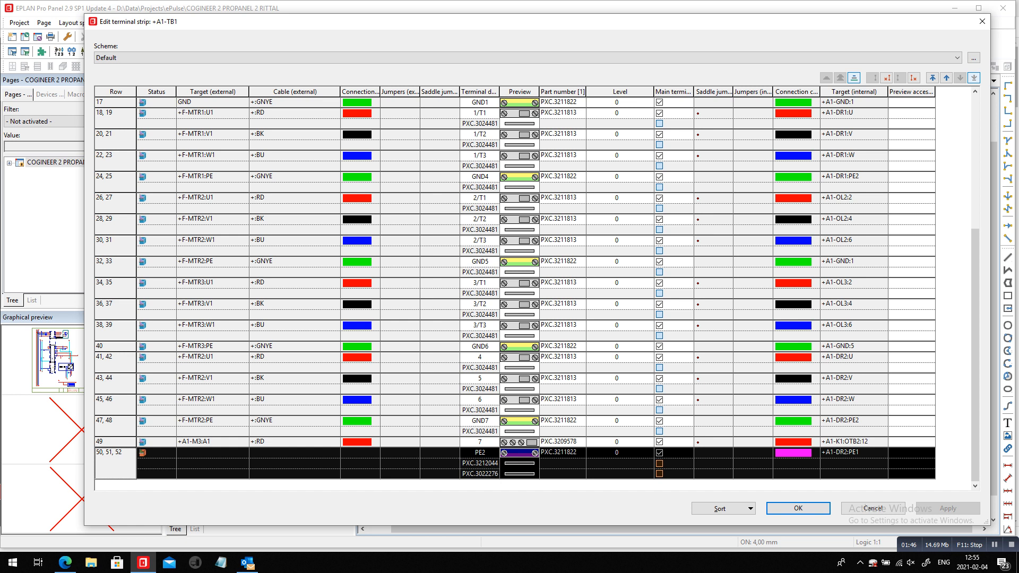
- Browse the PXC end clamps offered as alignable accessories for the start of TB1, cancel the part selection and close the strip editor
scroll(482, 460, up, 7)
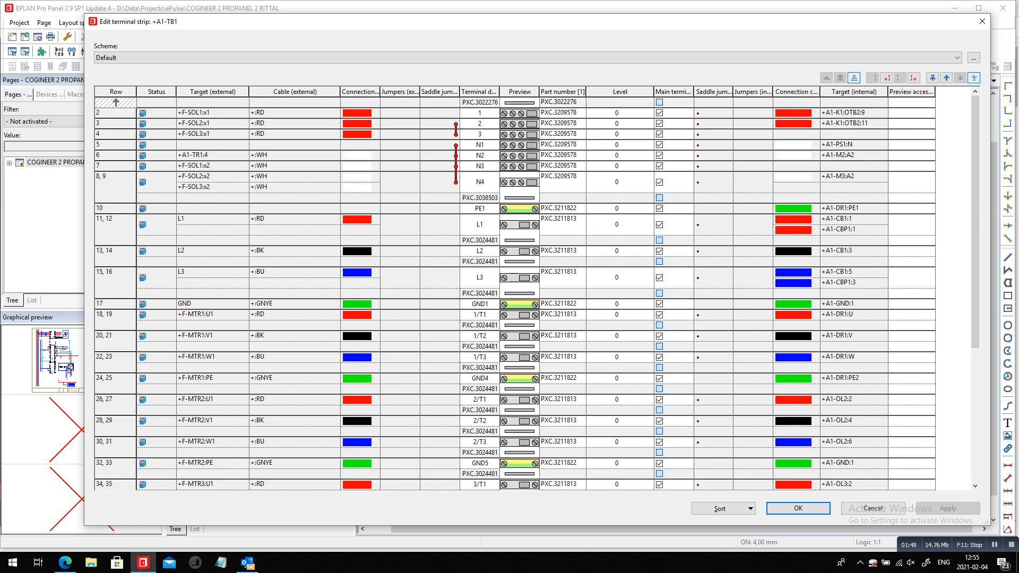
click(480, 102)
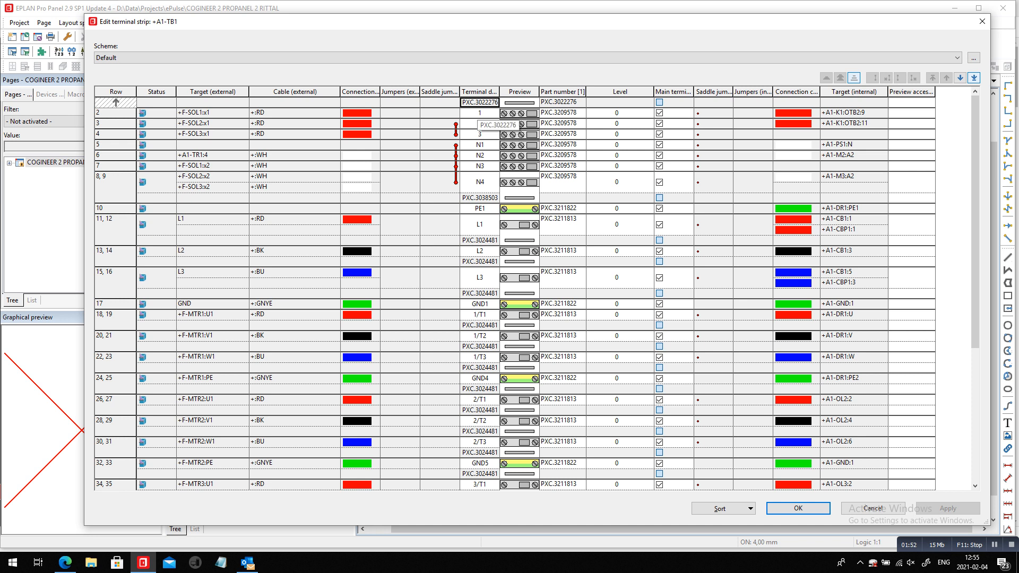
right_click(481, 101)
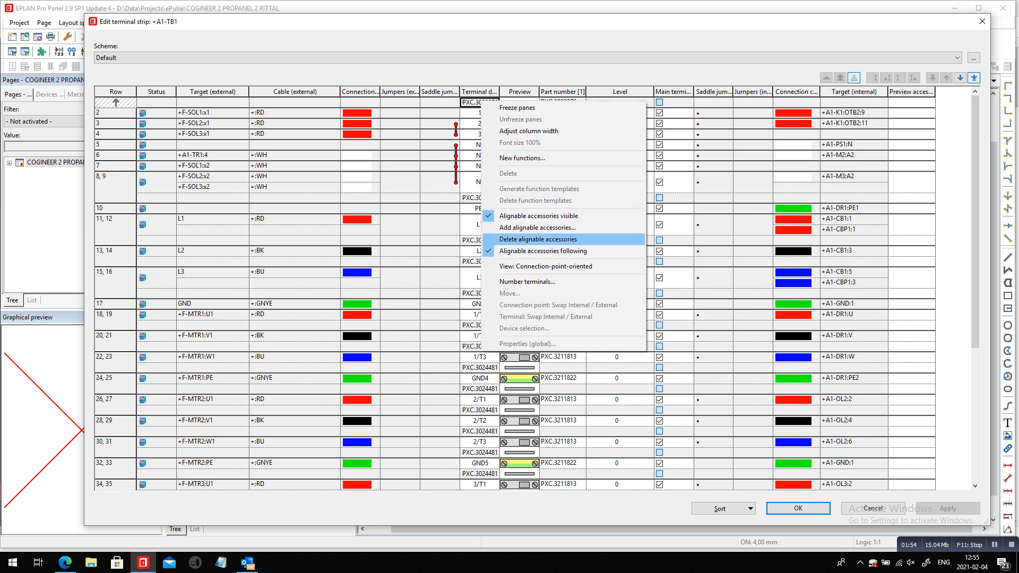
click(537, 227)
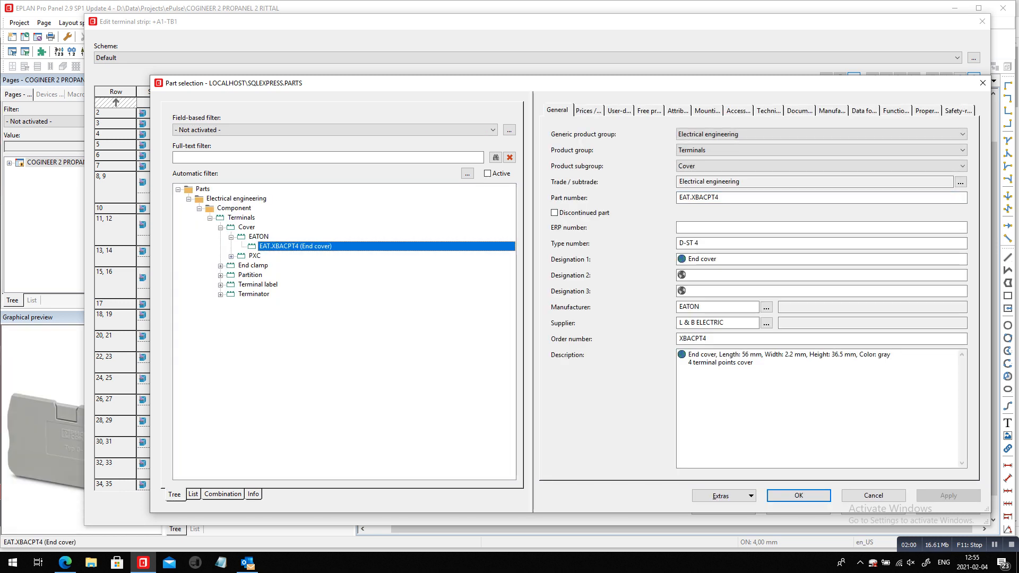
click(220, 266)
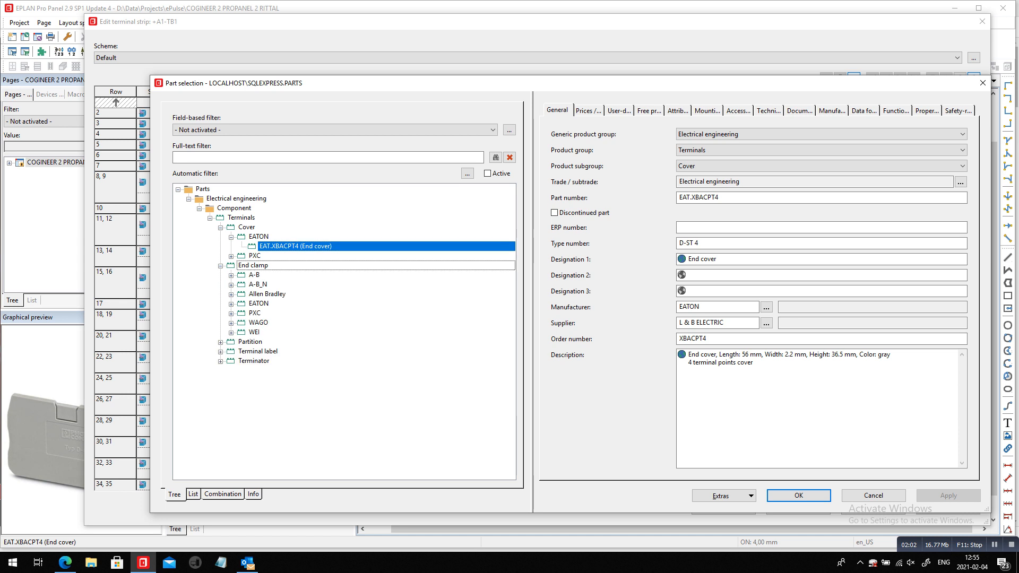
click(231, 313)
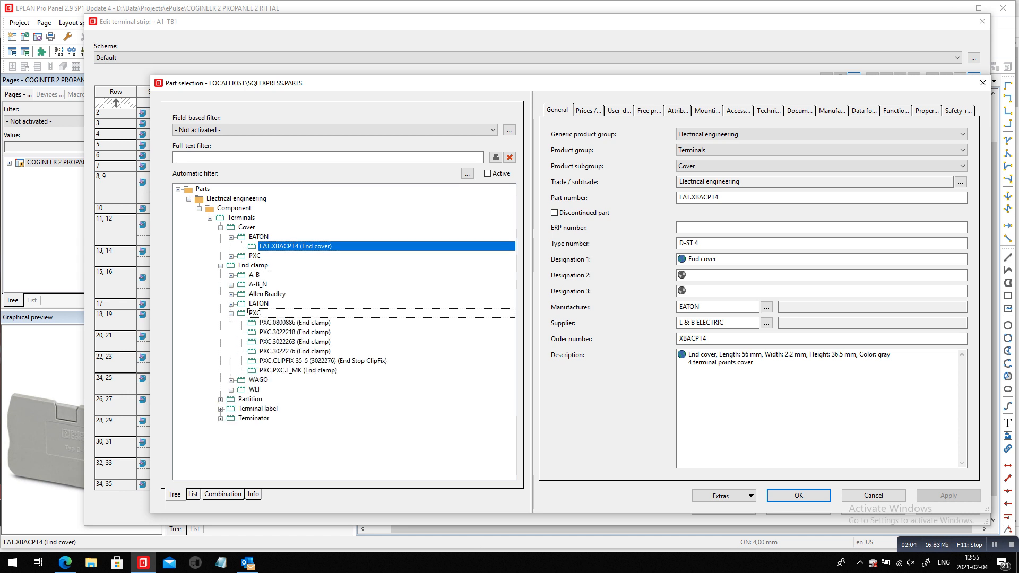
click(295, 322)
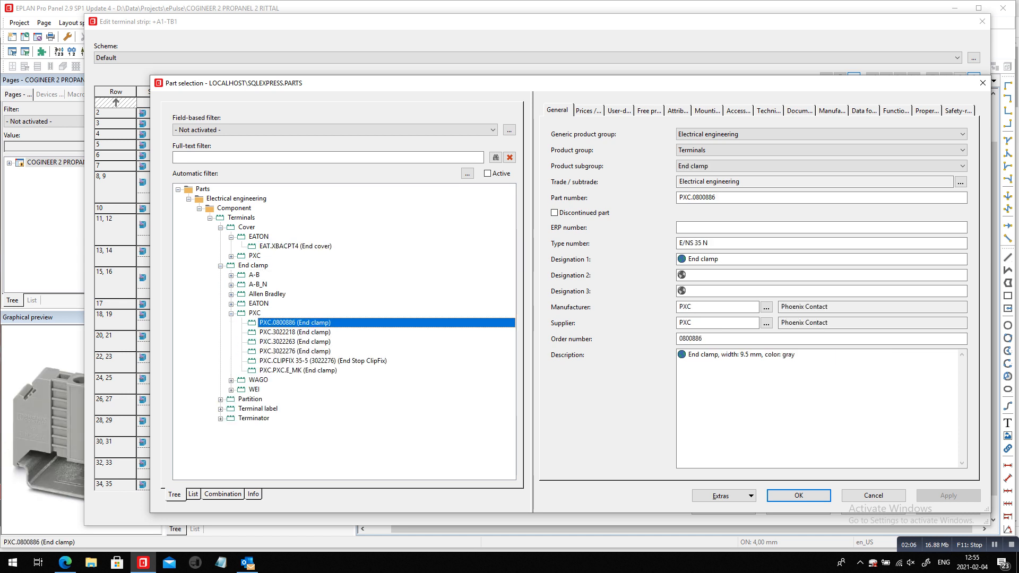
click(323, 361)
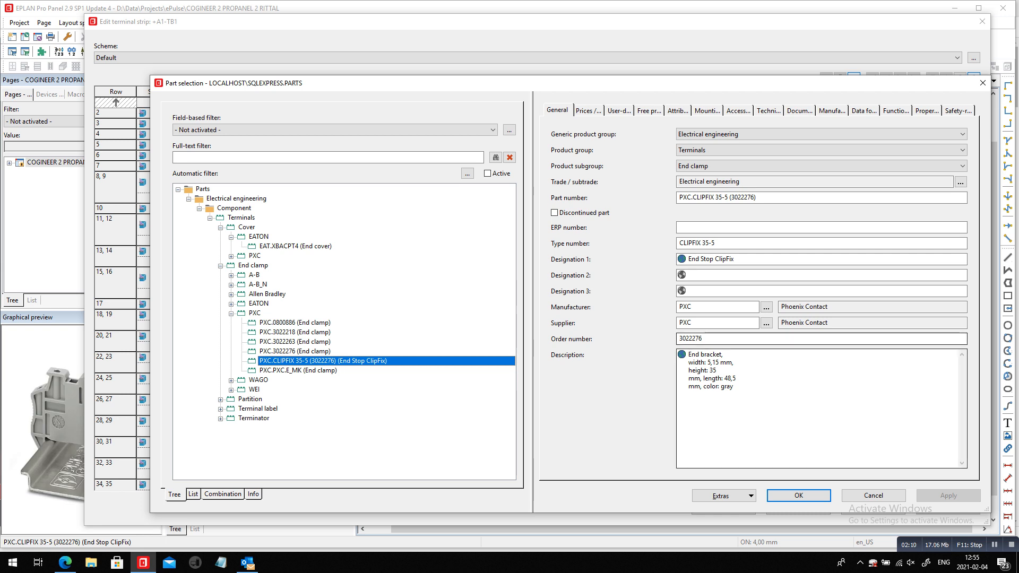
click(873, 496)
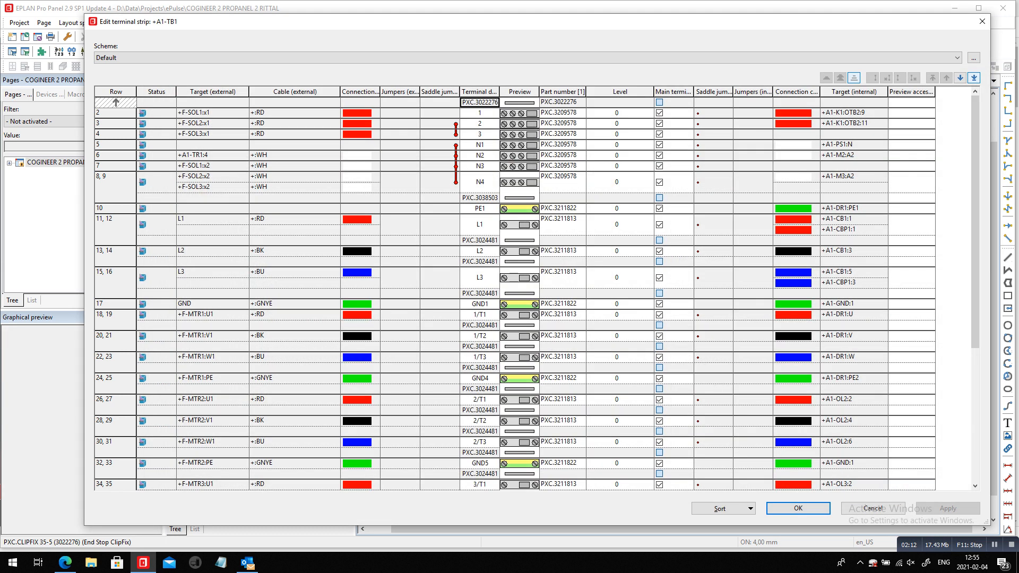
click(558, 113)
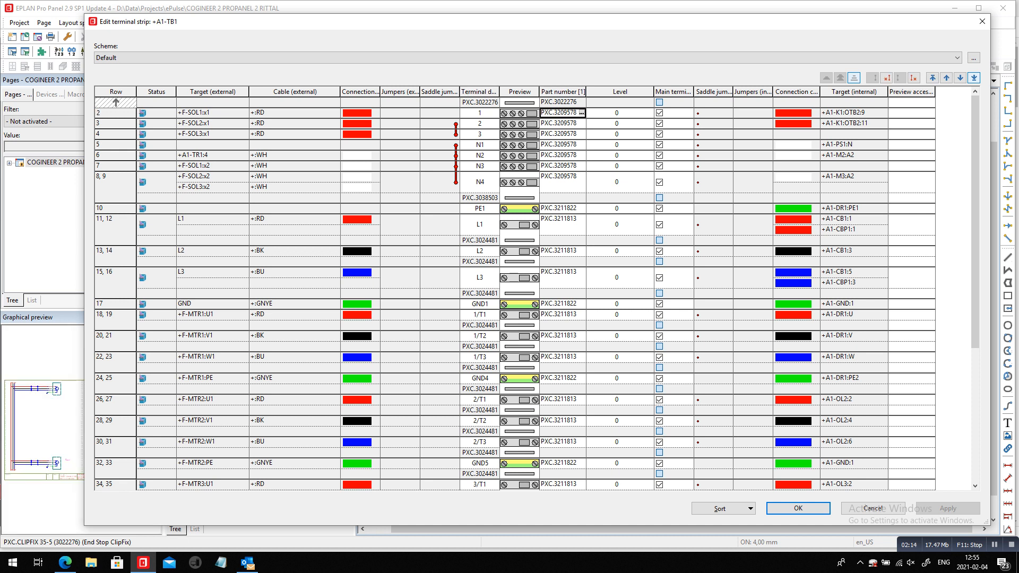
click(798, 509)
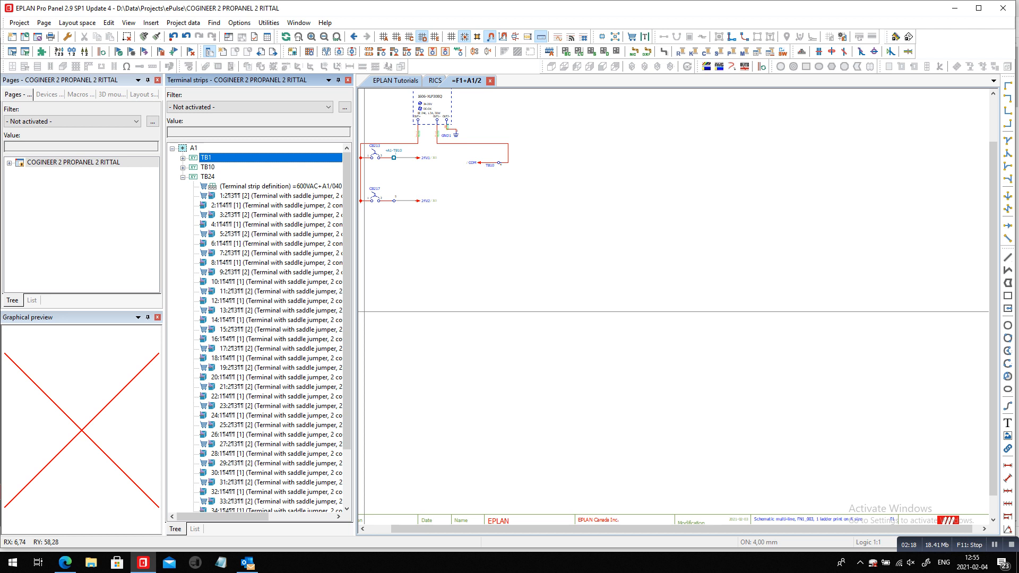
- Inspect the parts and the terminal diagram form setting in TB1's terminal strip definition, and close its properties
click(182, 158)
double_click(281, 167)
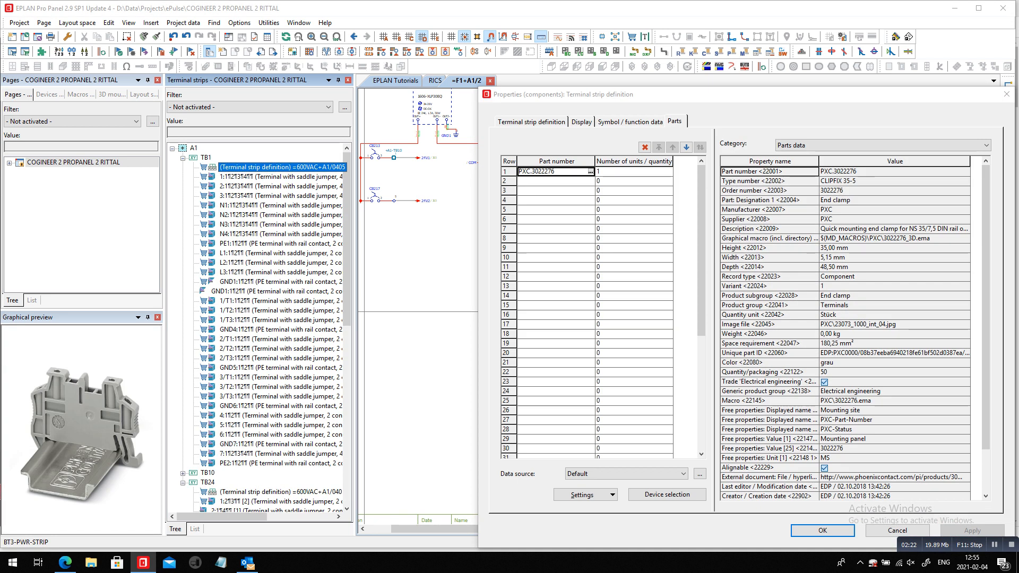
click(531, 122)
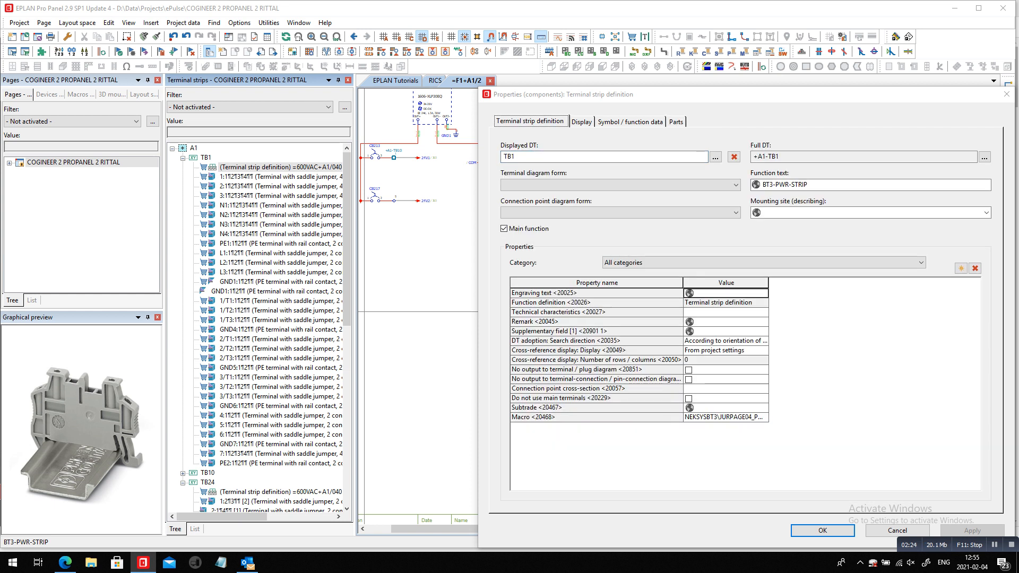
click(675, 121)
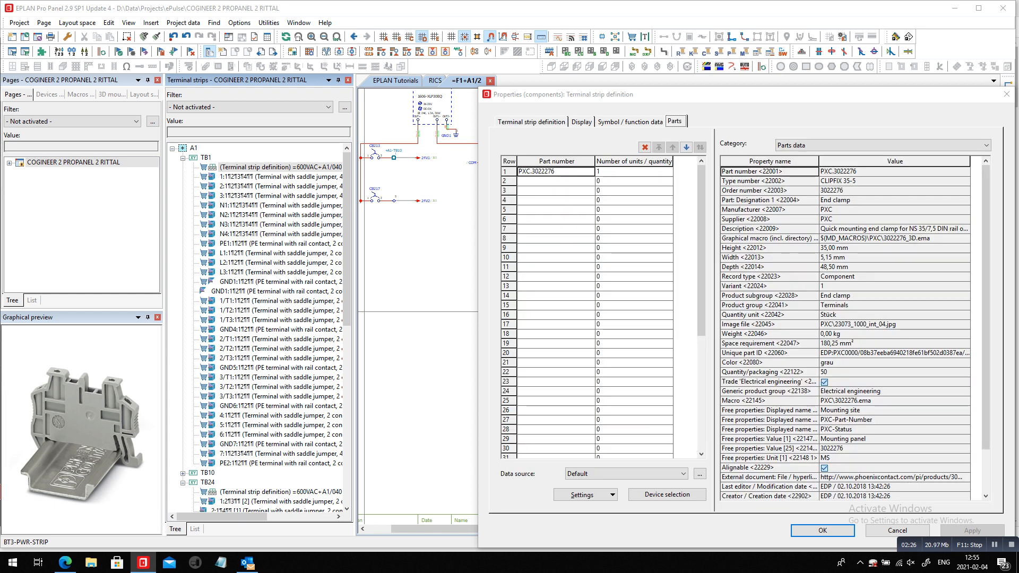
click(531, 122)
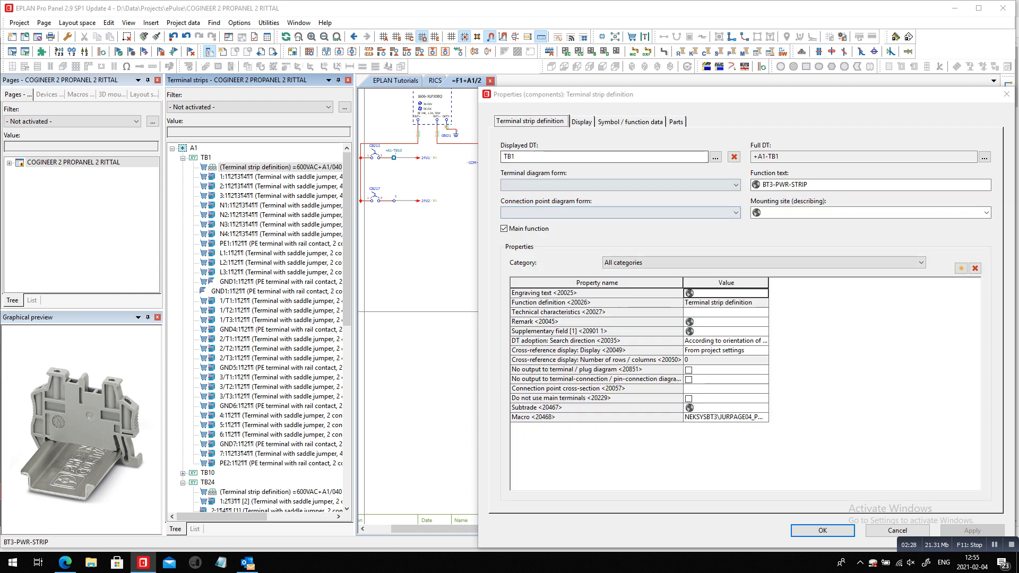
click(735, 185)
click(735, 184)
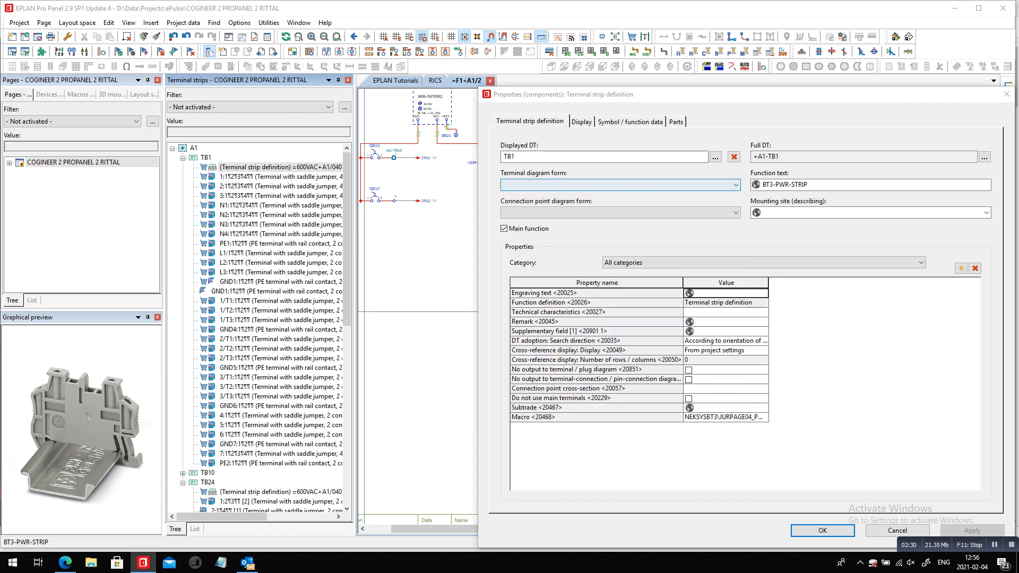
click(626, 370)
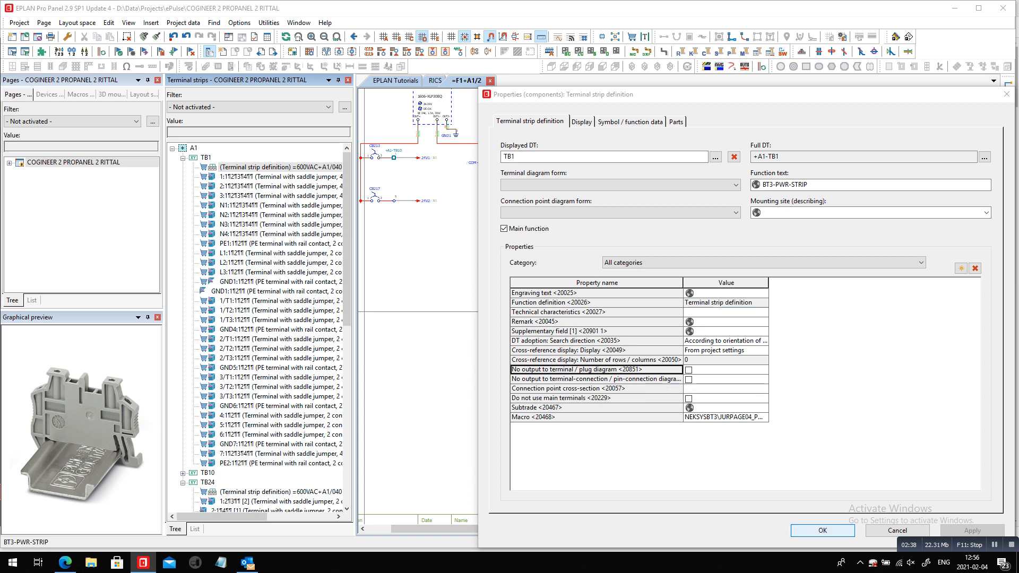
click(823, 531)
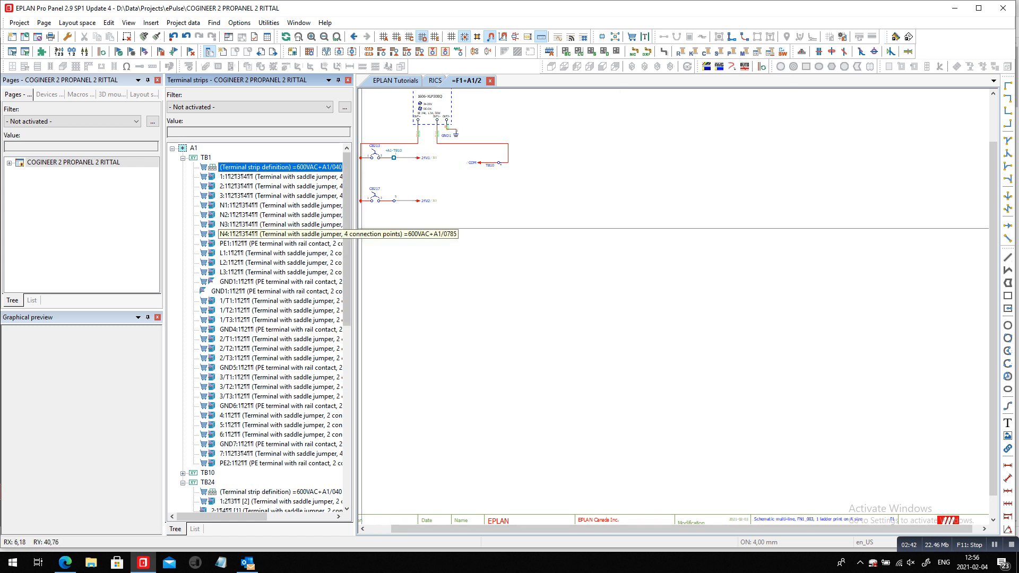
- Open terminal strip TB10 for editing, review its terminals and accessories, and close it without changes
scroll(223, 228, down, 5)
scroll(254, 326, down, 4)
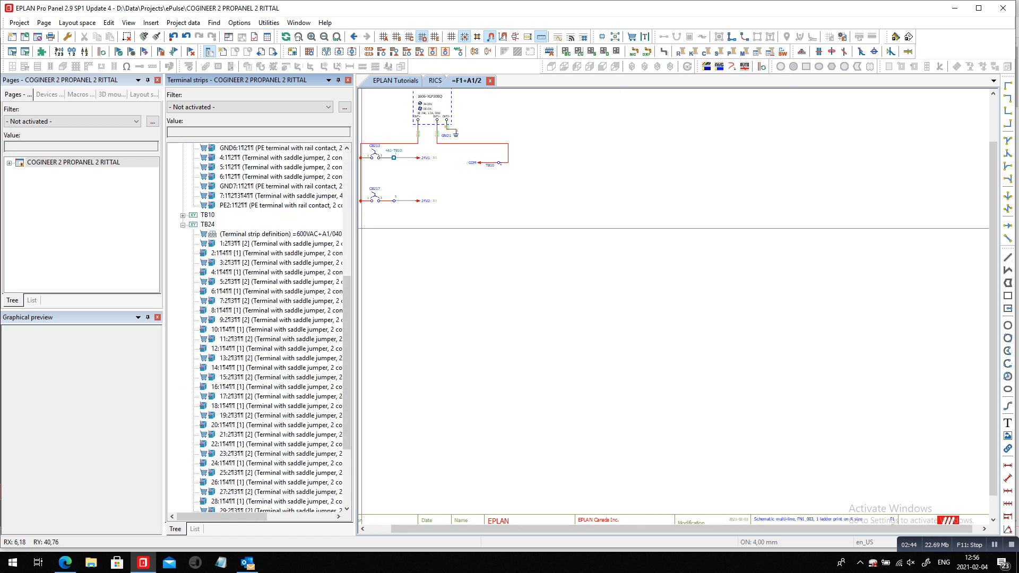
double_click(207, 215)
right_click(208, 215)
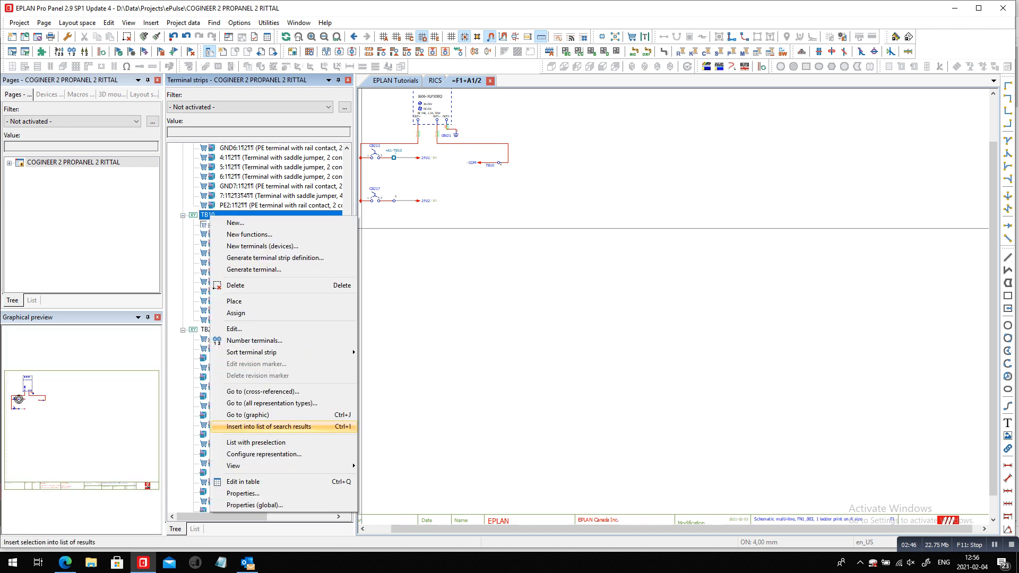
click(235, 328)
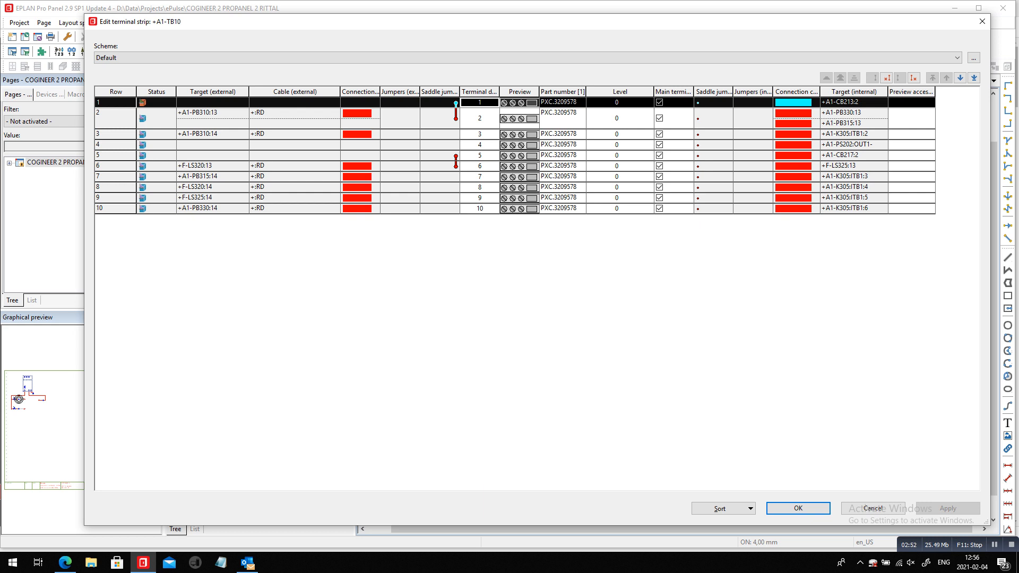
click(798, 508)
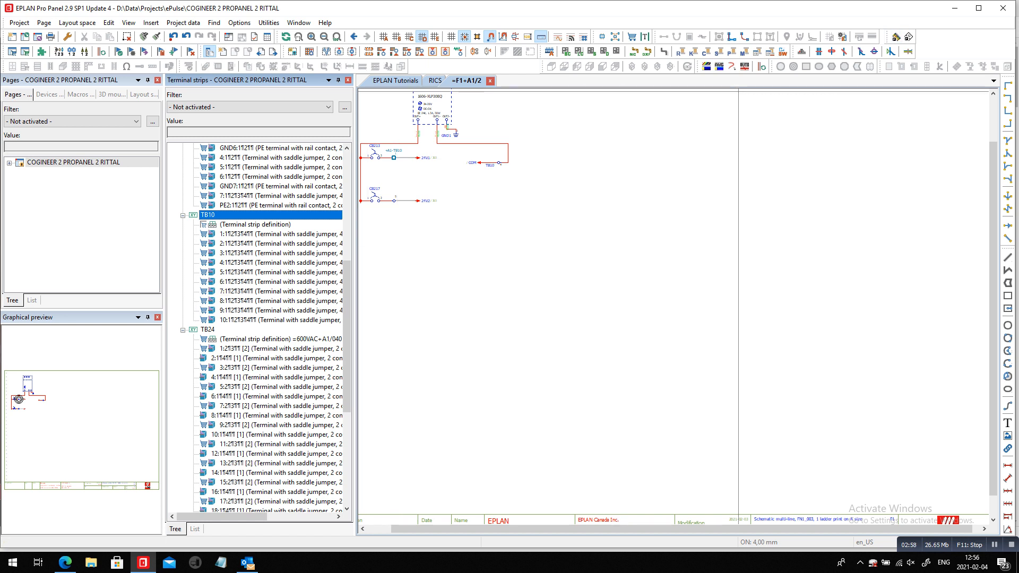
- Export terminal strip TB10 to PROJECT complete through the Phoenix Contact Interface in automatic mode, with re-import to Electric P8
click(896, 37)
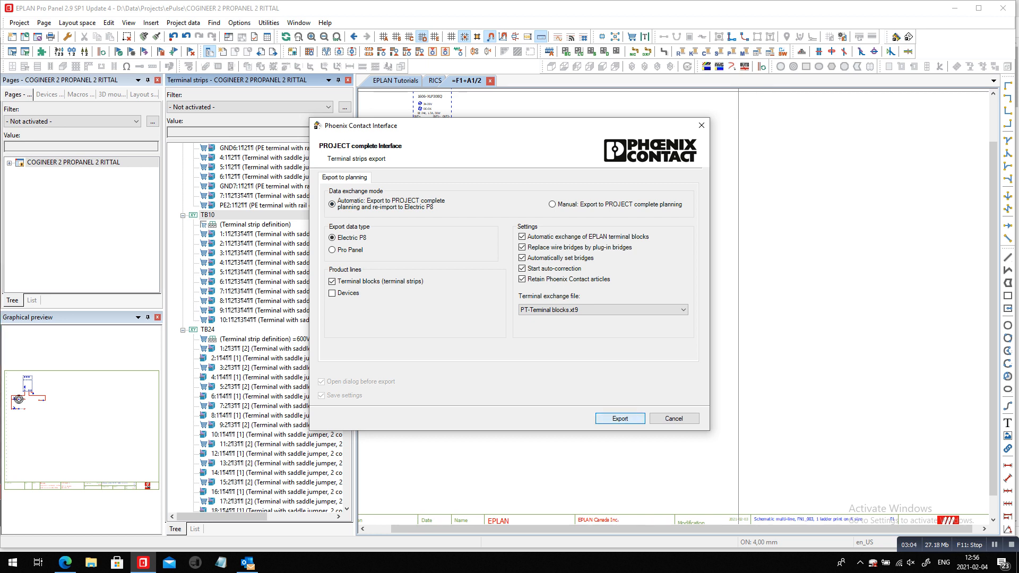
click(620, 418)
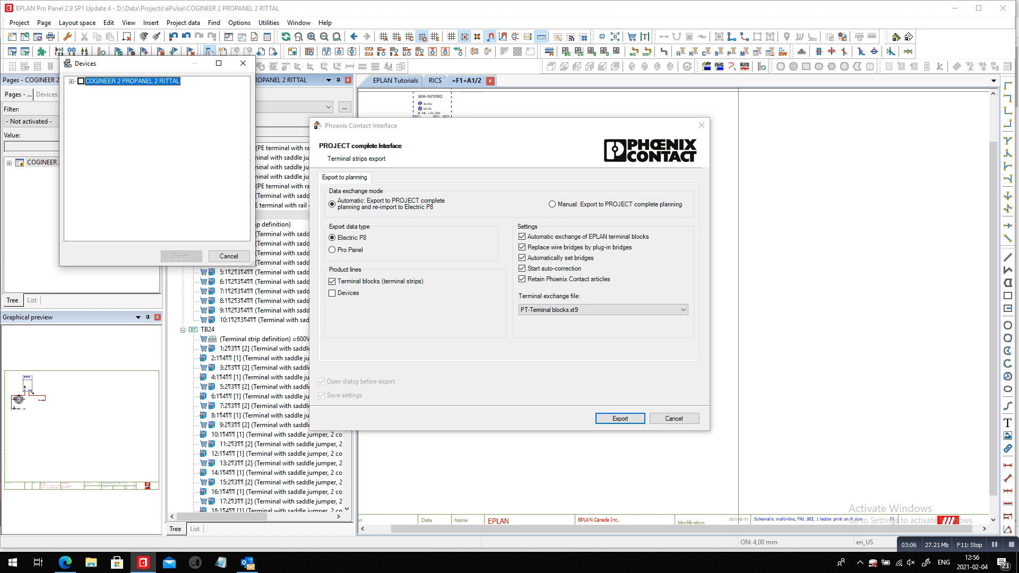
click(71, 82)
click(81, 90)
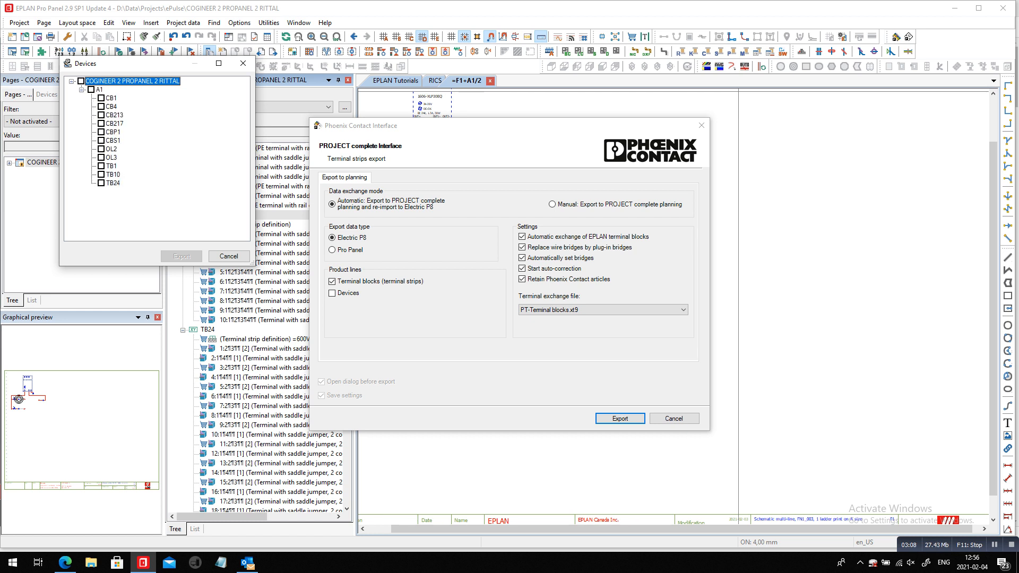
click(101, 175)
click(181, 256)
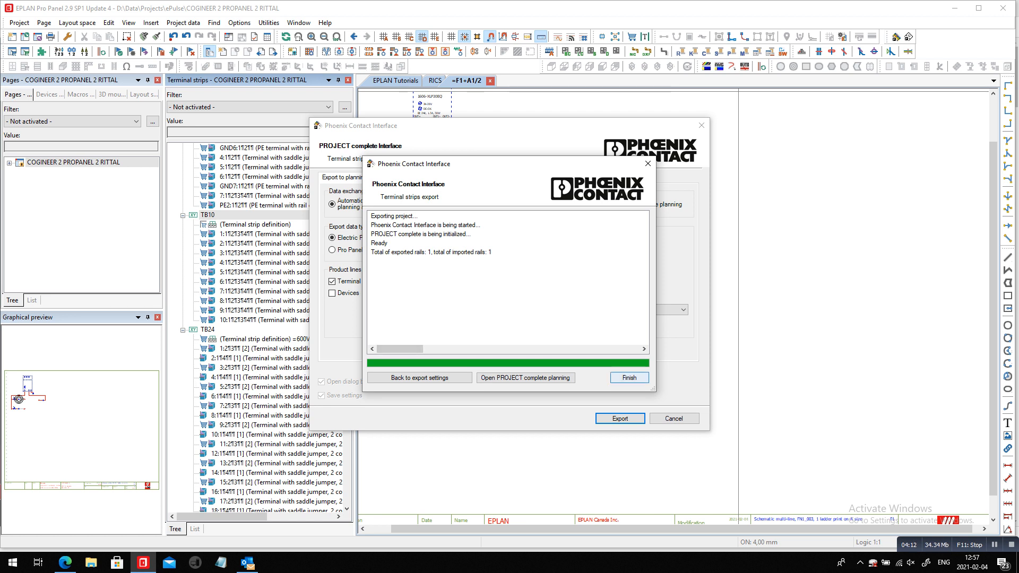
click(633, 376)
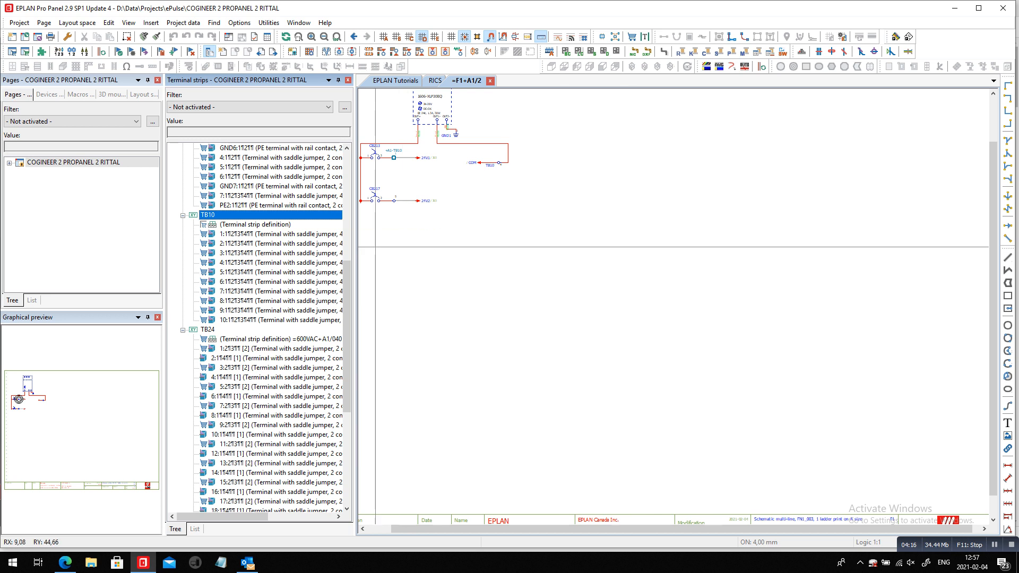
- Reopen terminal strip TB10, check the alignable accessories before terminal 1 and after terminal 10, and close the editor
right_click(238, 214)
click(263, 328)
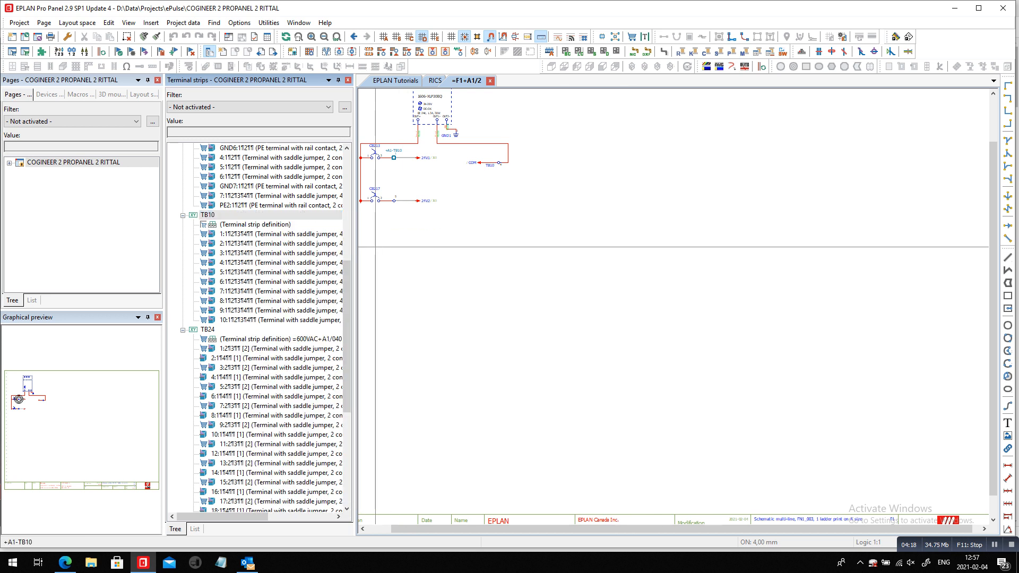
click(480, 102)
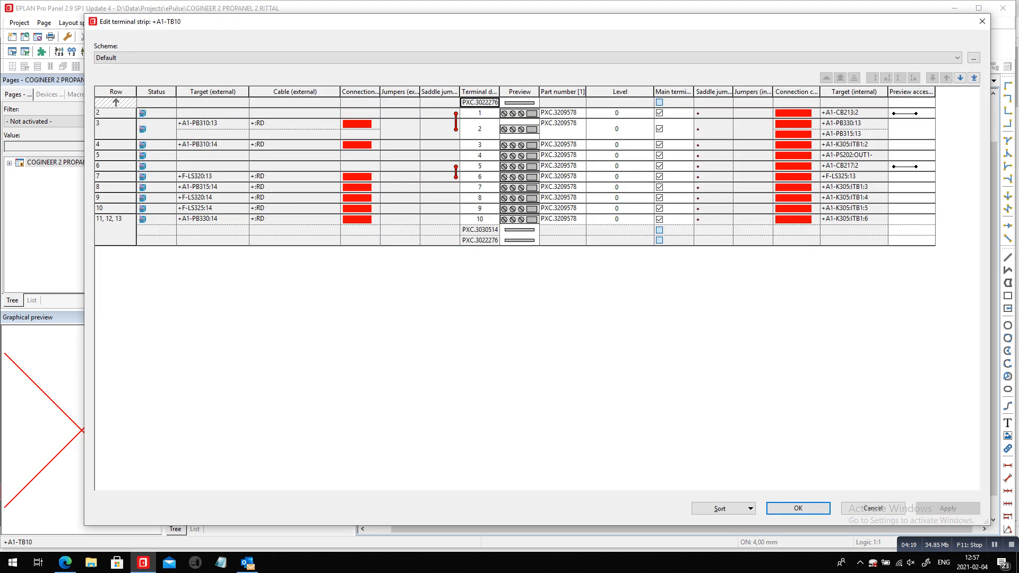
click(483, 230)
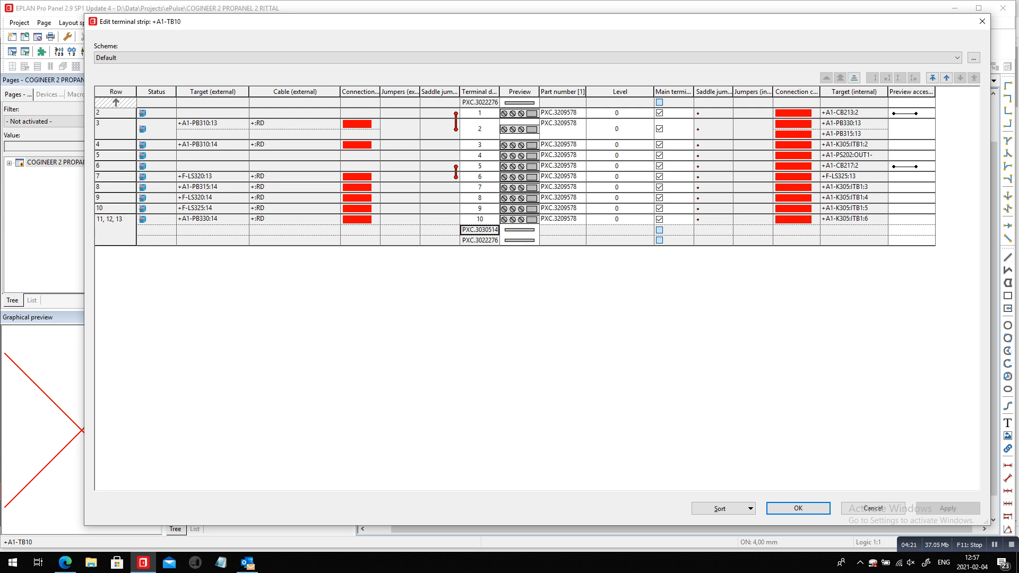
click(482, 241)
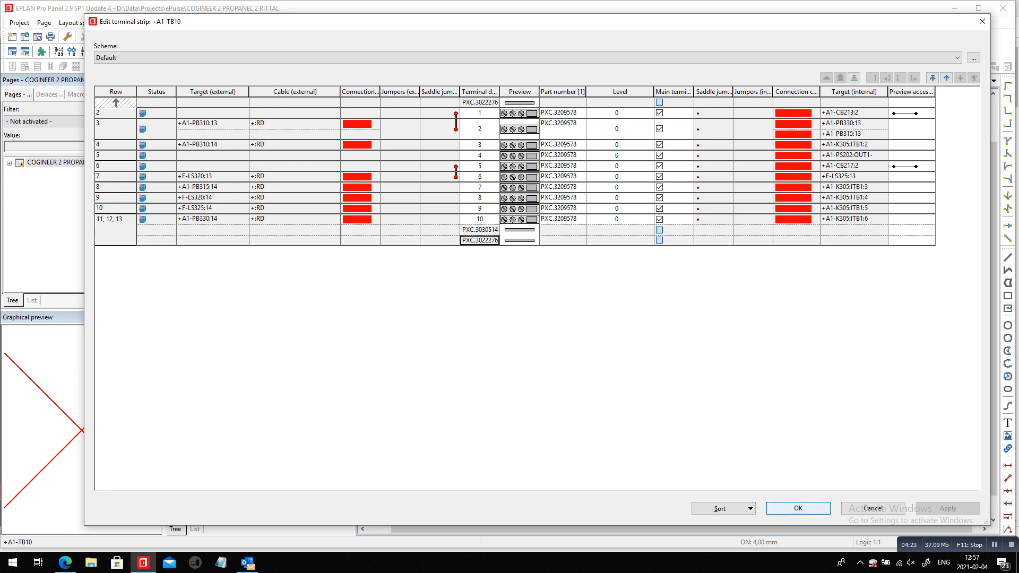
click(797, 508)
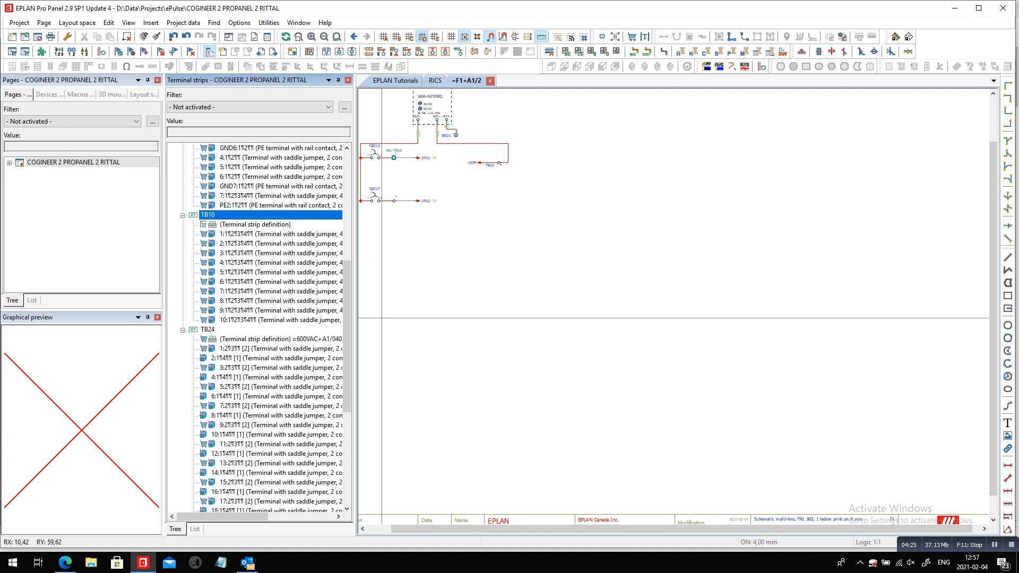
- Generate the terminal line-up diagram report from the project's report templates and review the EE04 ASSEMBLY TERMINAL STRIPS template settings
click(9, 163)
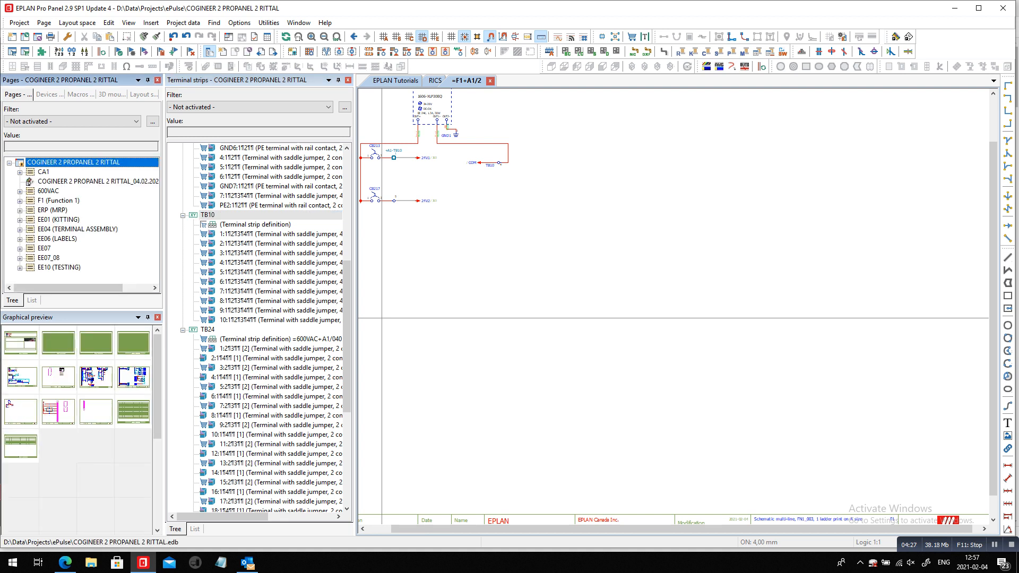
click(269, 23)
mouse_move(318, 35)
click(429, 35)
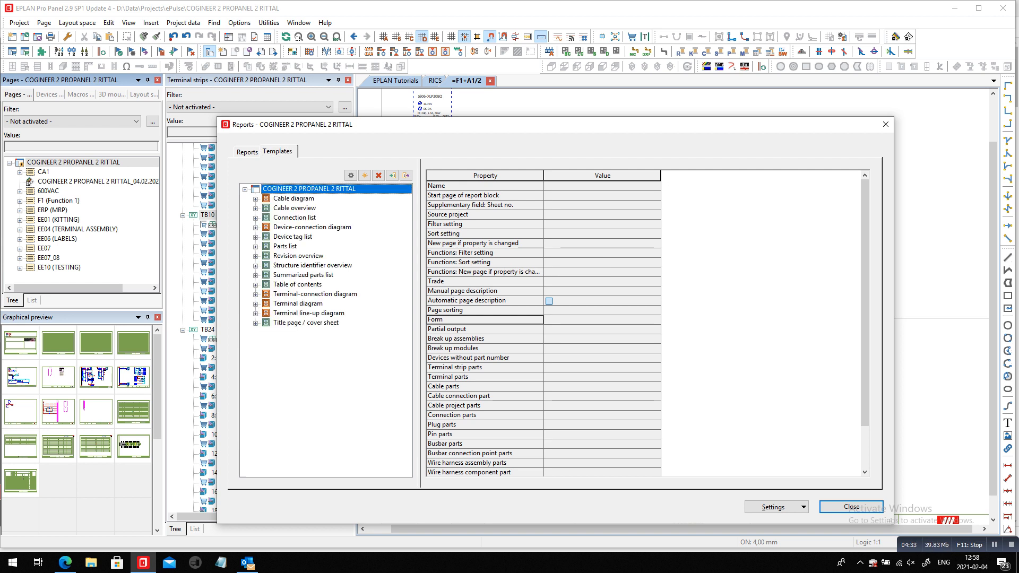
double_click(309, 313)
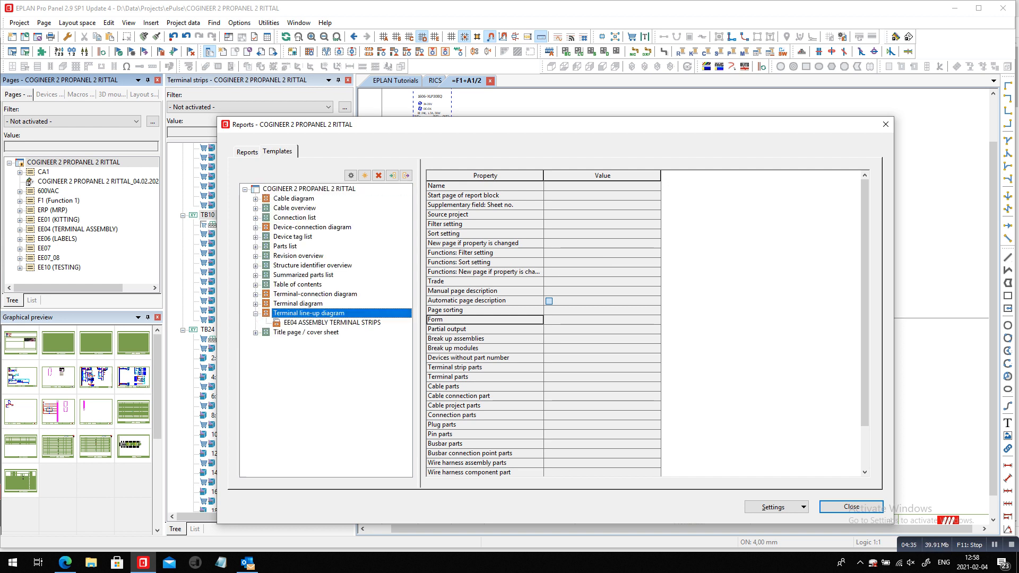
click(351, 176)
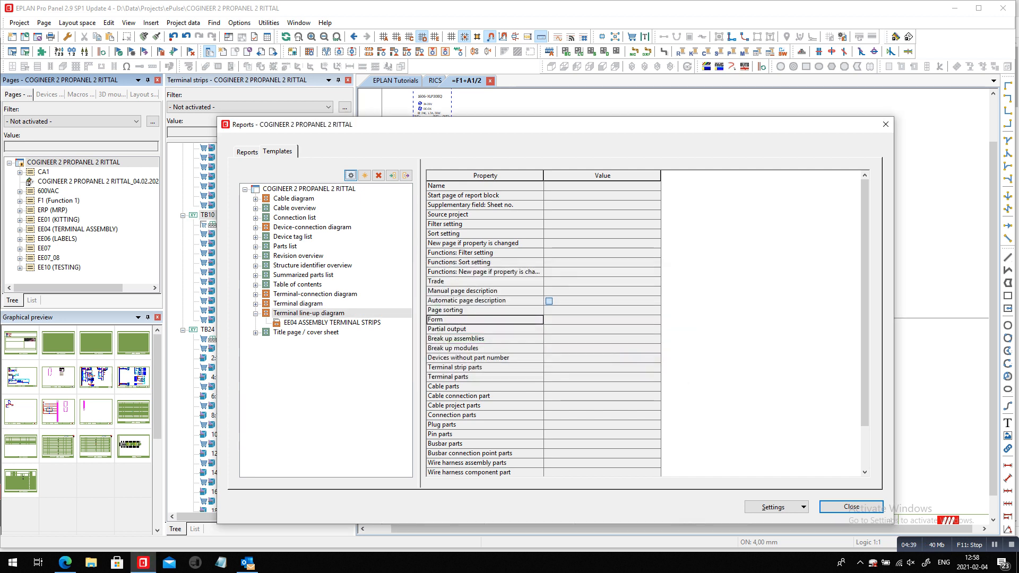
click(332, 323)
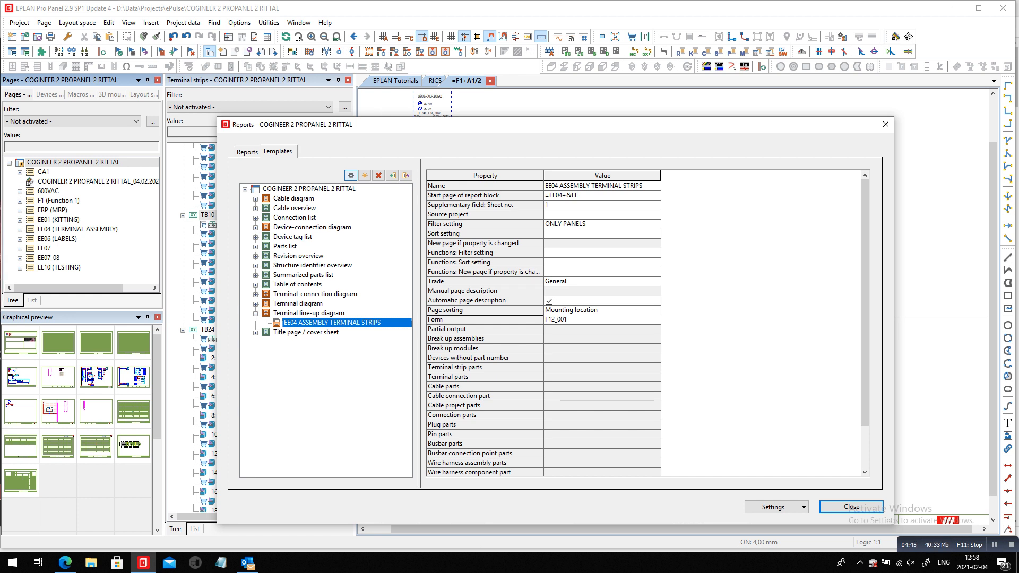
key(Return)
- Examine the TB10 terminal line-up diagram on page 22 under EE04 (TERMINAL ASSEMBLY), +A1, for its end clamps, end cover and jumpers, and close it
double_click(77, 230)
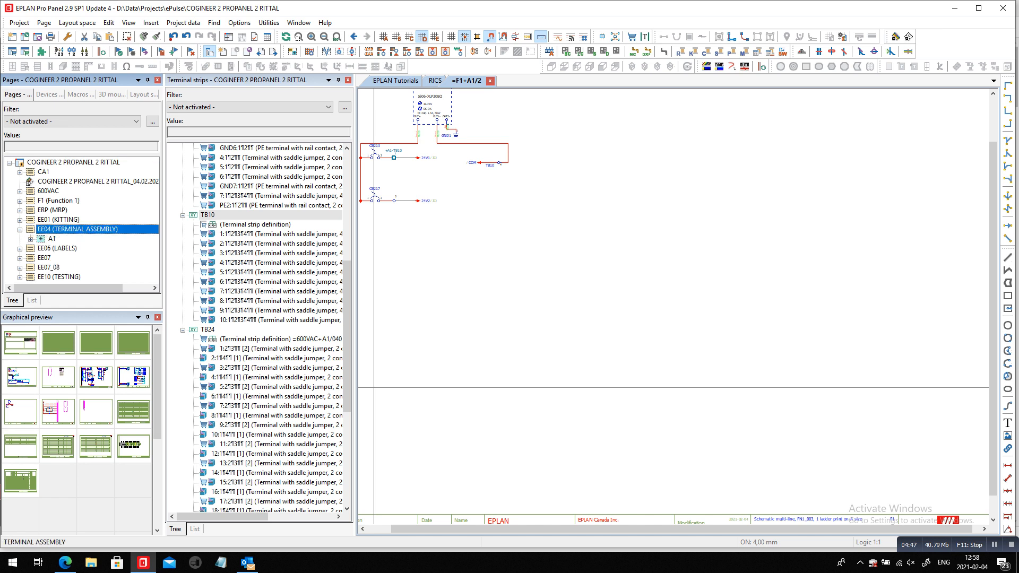
double_click(52, 239)
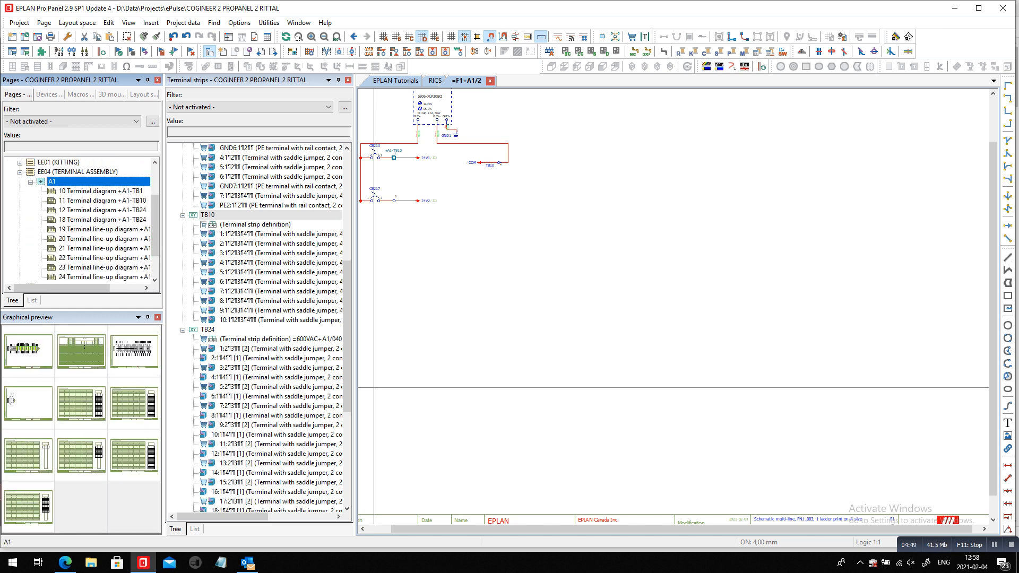
click(102, 200)
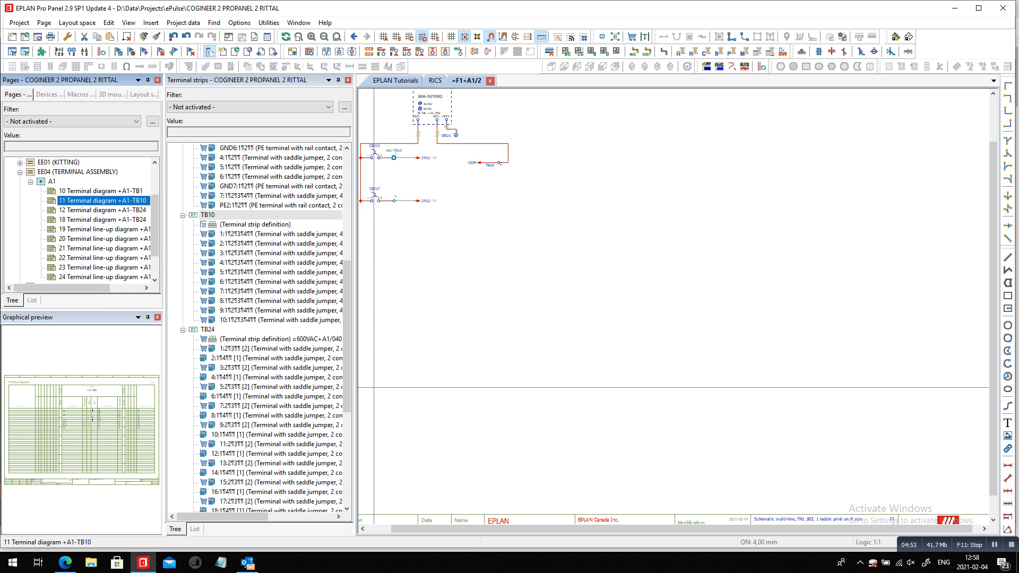
double_click(101, 258)
scroll(698, 253, down, 1)
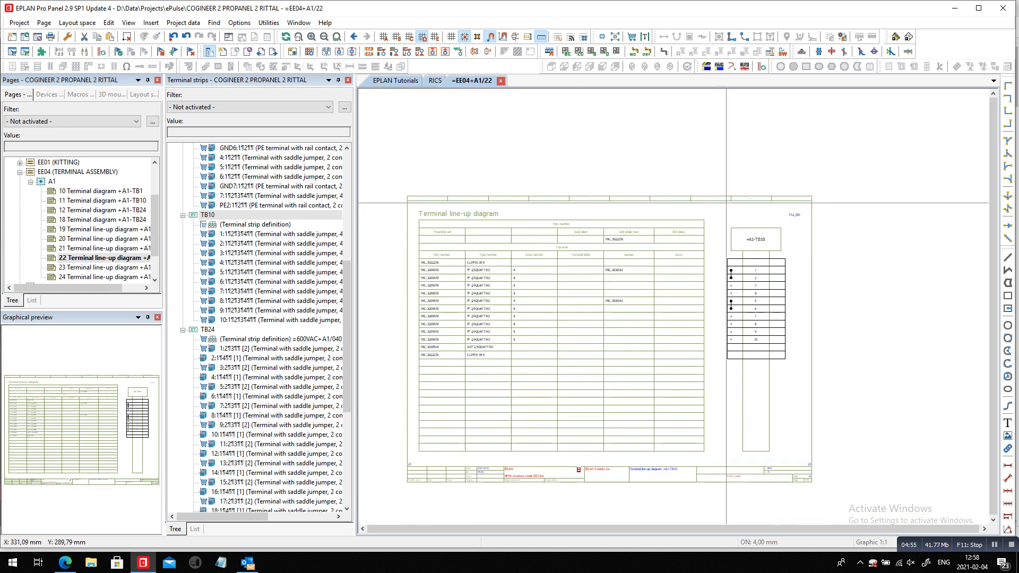
scroll(459, 301, up, 3)
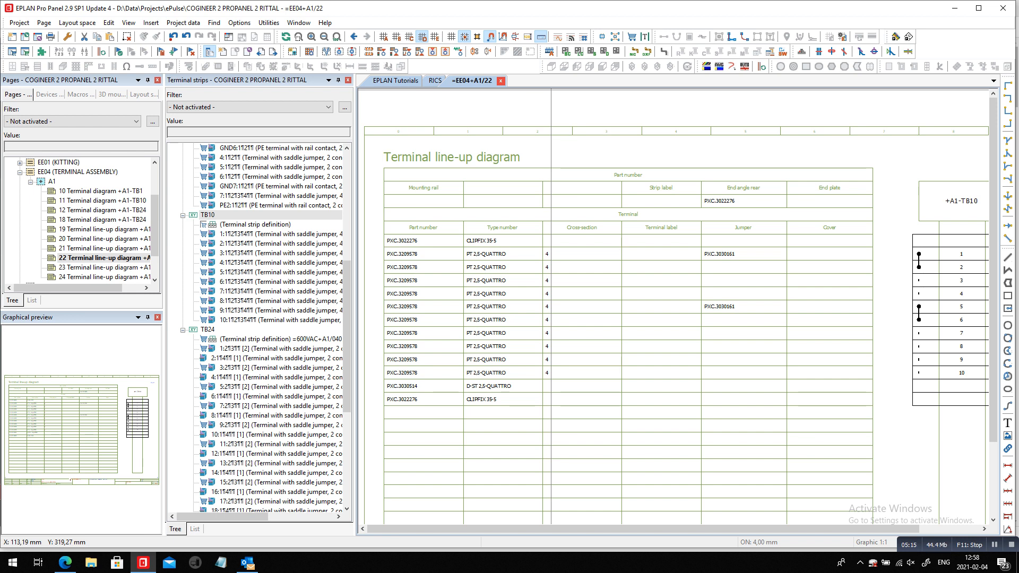
click(500, 81)
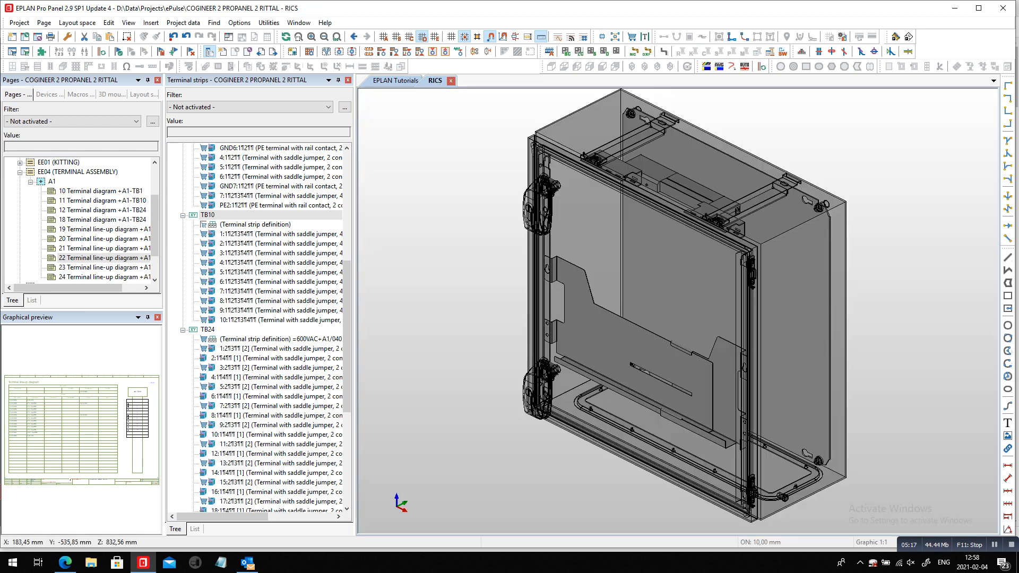
- Open the exported PROJECT complete planning file from the project tree, view the TB10 strip assembly, and switch back to EPLAN
drag(155, 225, 154, 196)
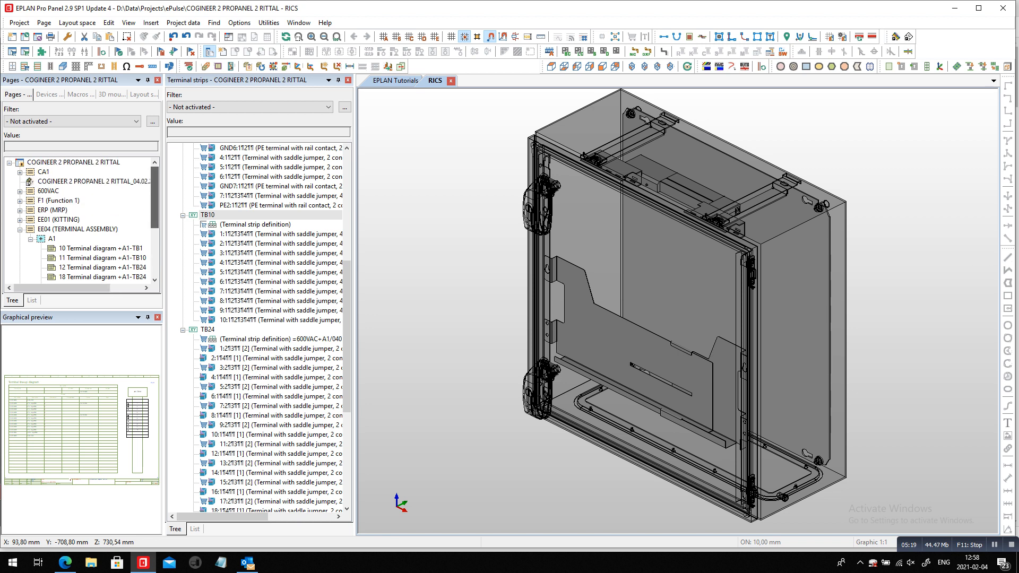
click(85, 181)
double_click(85, 181)
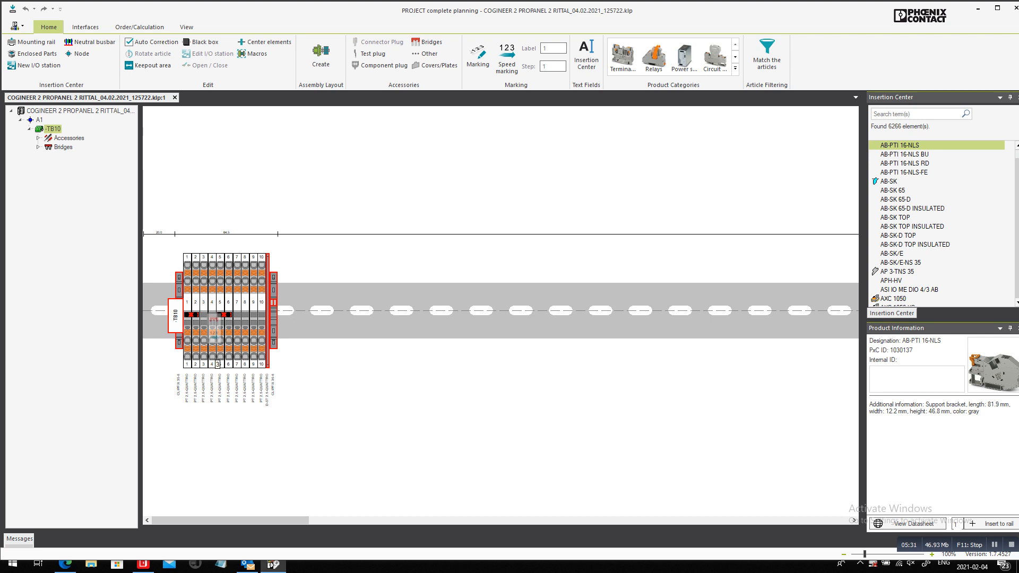
key(alt+Tab)
key(Tab)
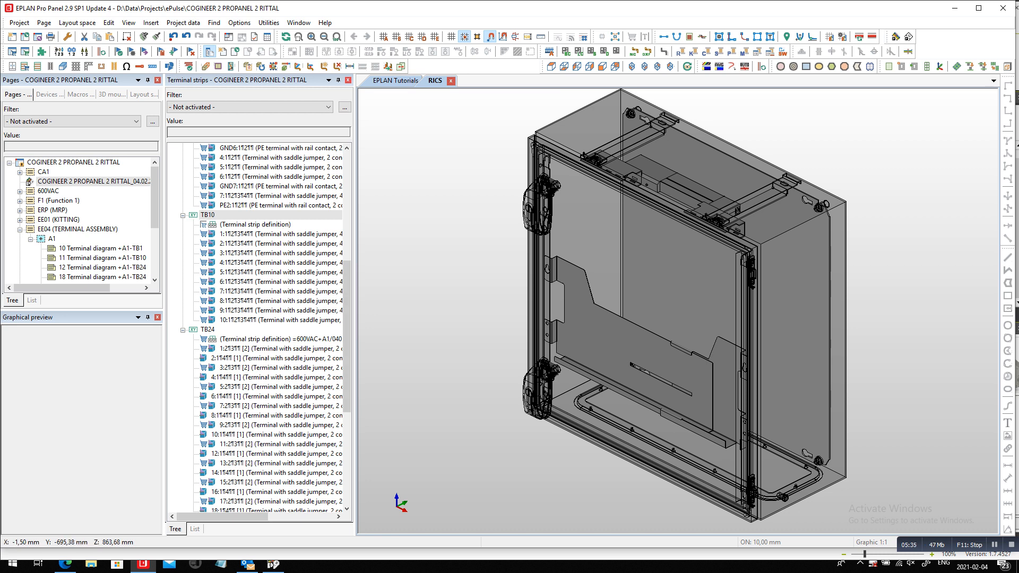
- Close the terminal strips navigator and show only the mounting panel of layout space RICS in front view
click(349, 81)
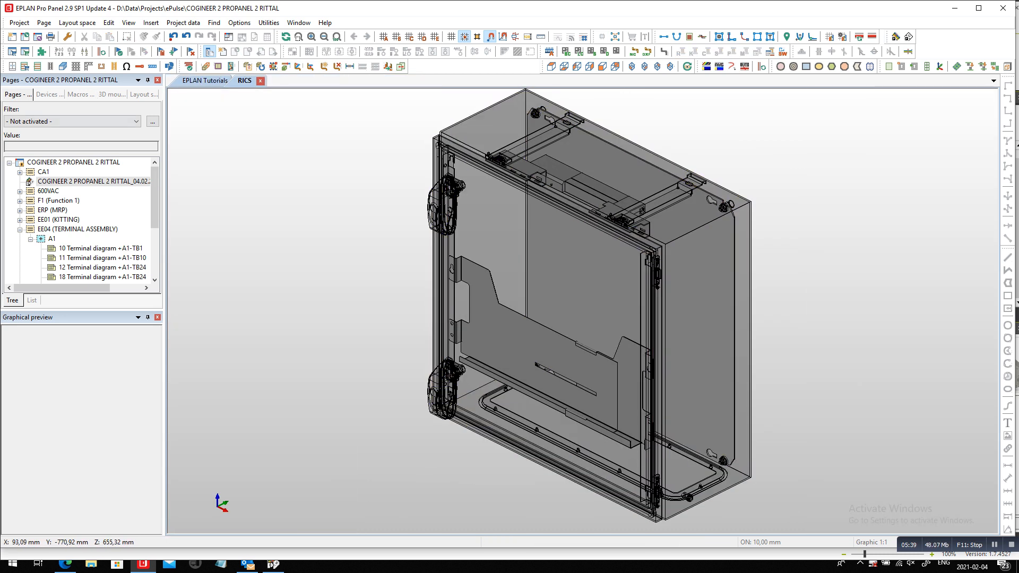
click(144, 95)
click(34, 163)
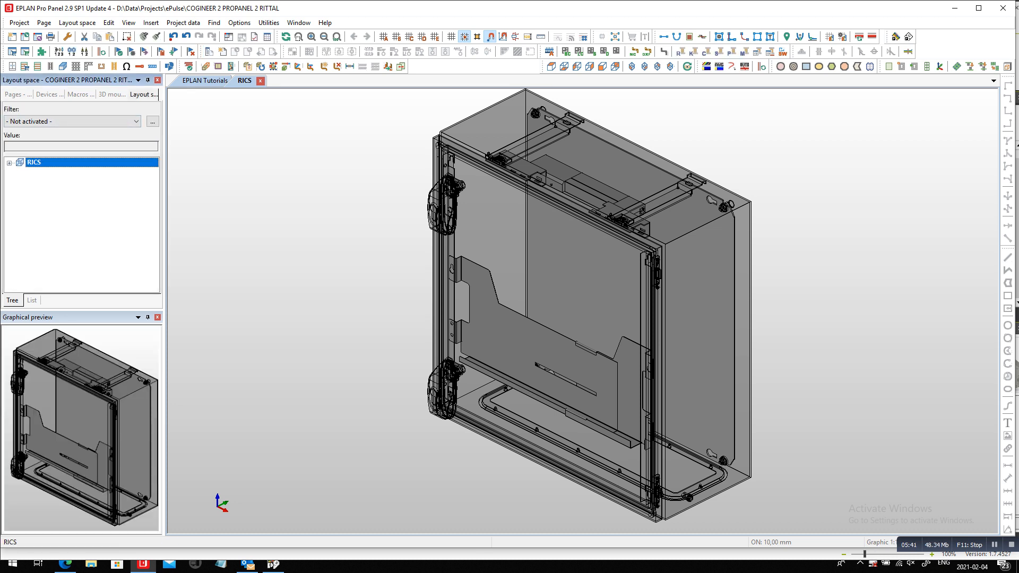
right_click(35, 163)
mouse_move(117, 262)
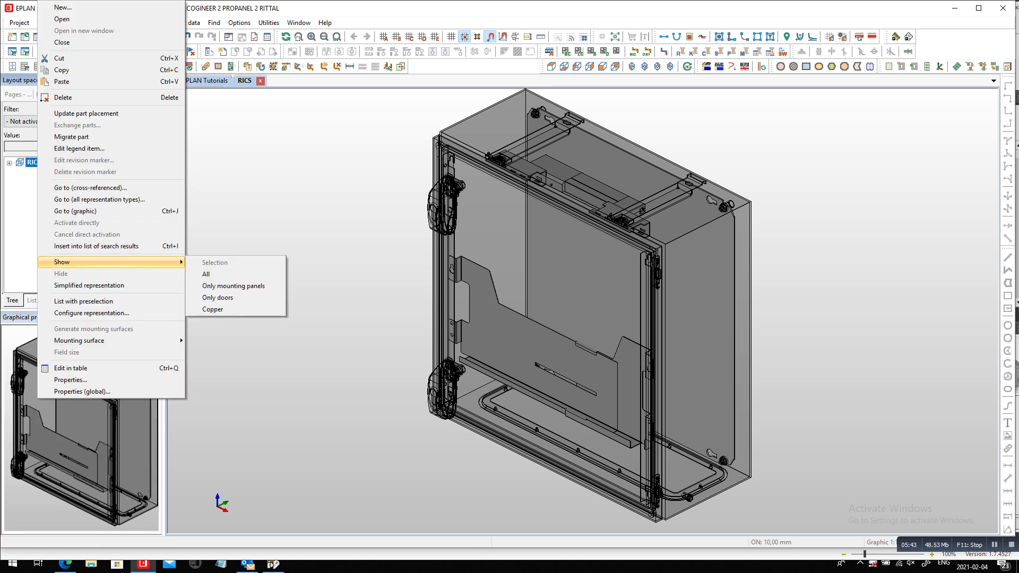
click(234, 286)
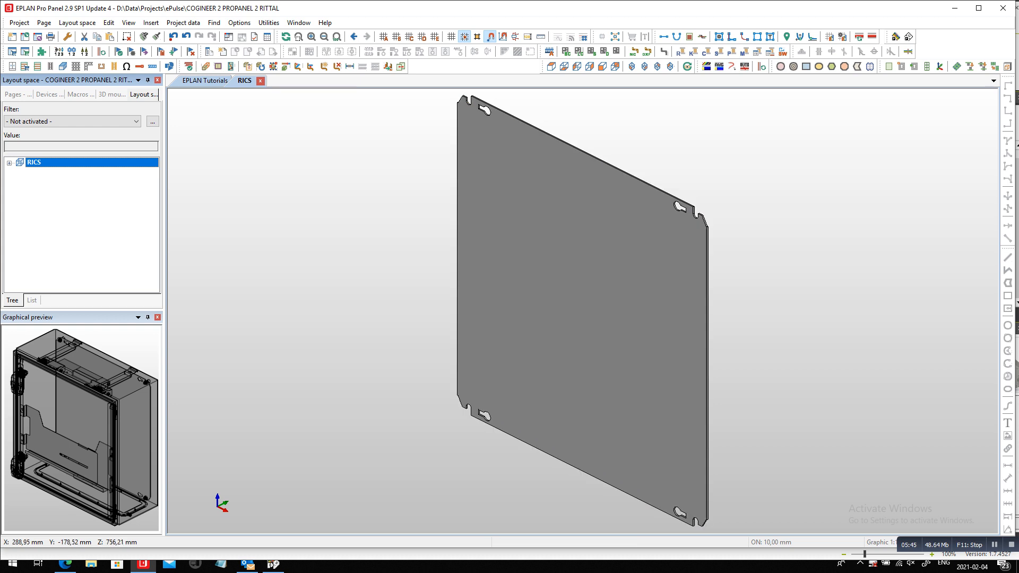
click(601, 66)
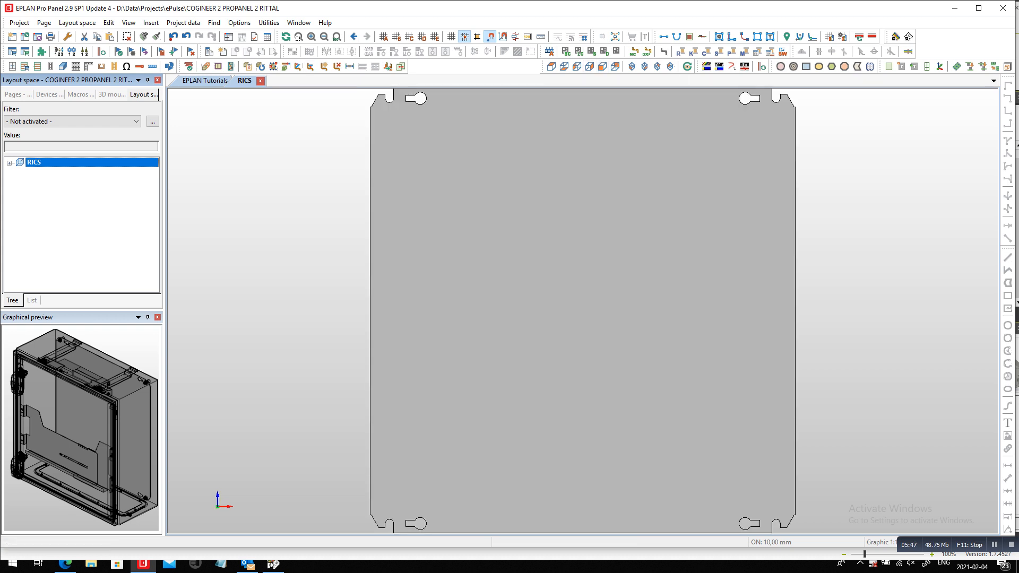
- Start inserting a macro on the mounting panel and browse to the Rittal folder within the EPLANCA macros
click(516, 207)
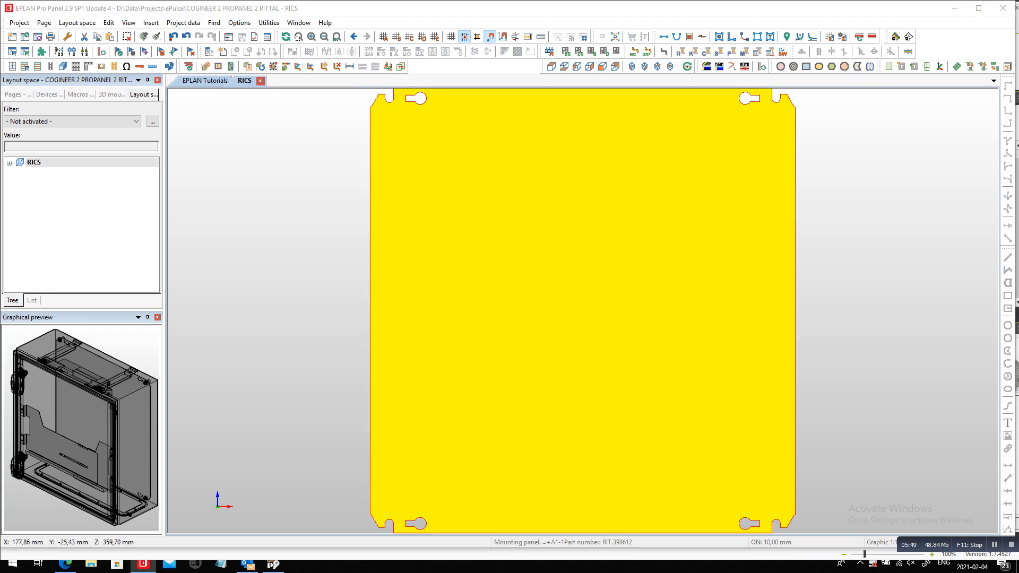
key(m)
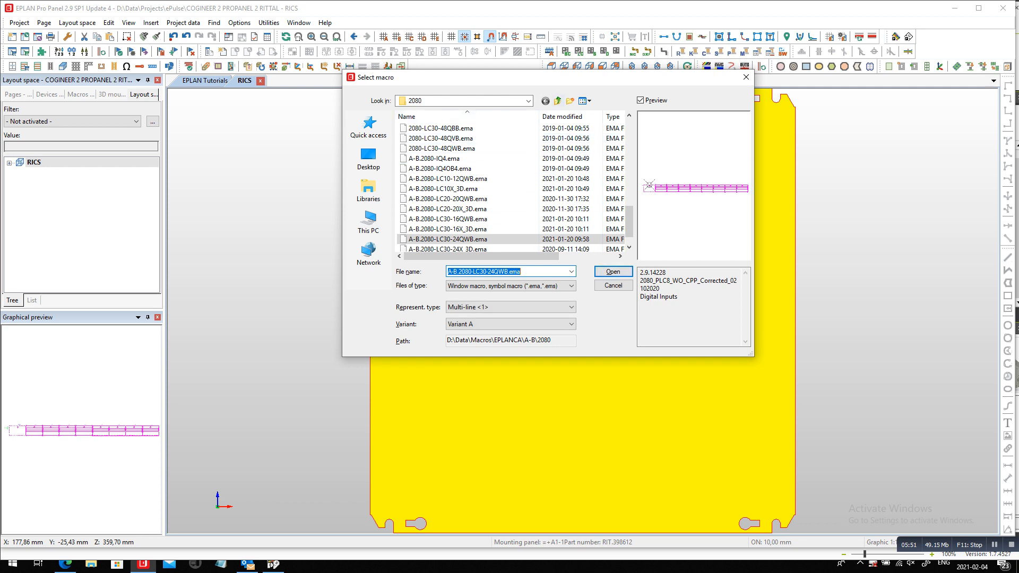
click(558, 100)
click(558, 100)
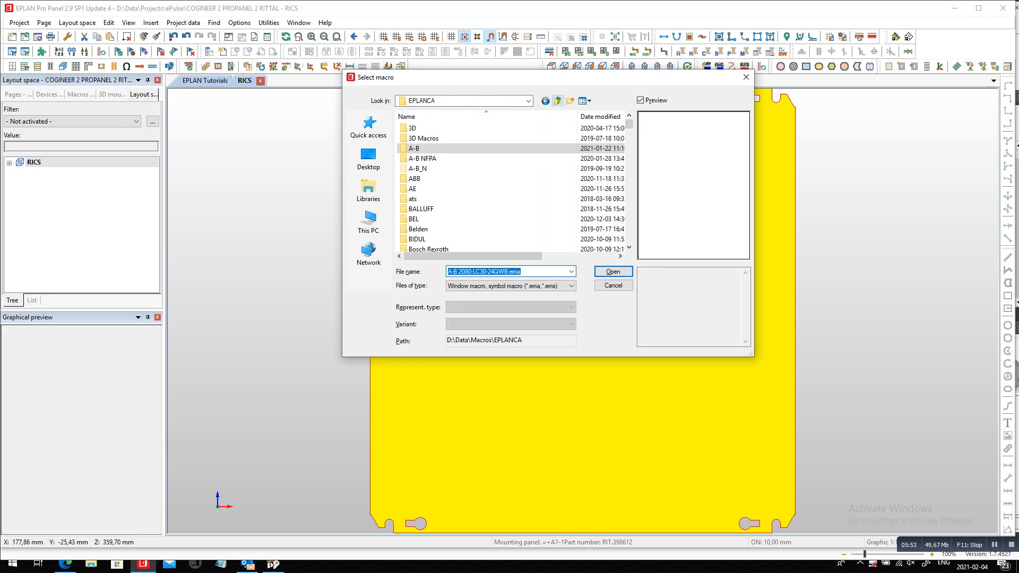
scroll(510, 219, down, 15)
scroll(485, 189, down, 8)
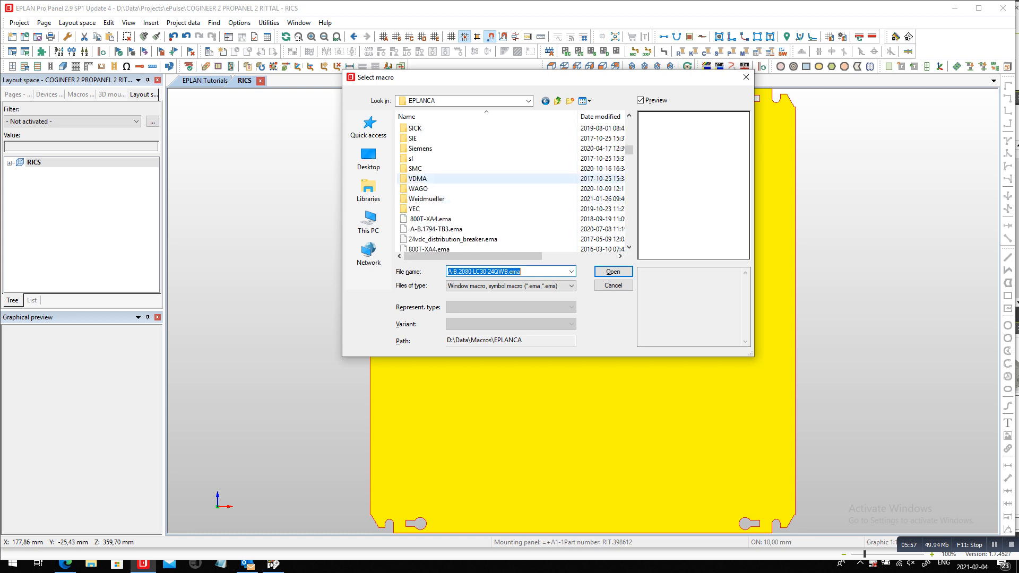
scroll(486, 218, up, 3)
scroll(485, 219, up, 3)
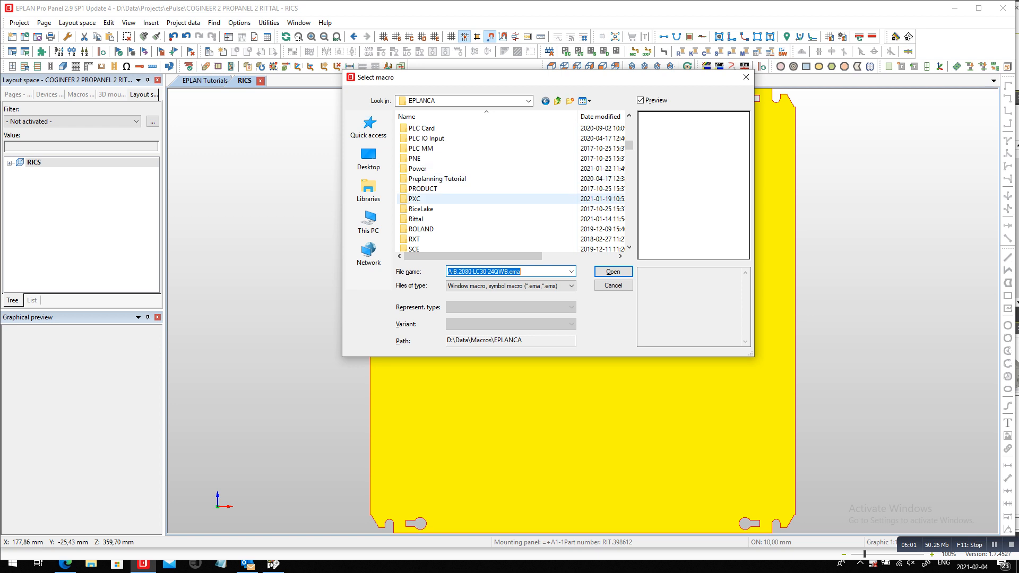
double_click(415, 219)
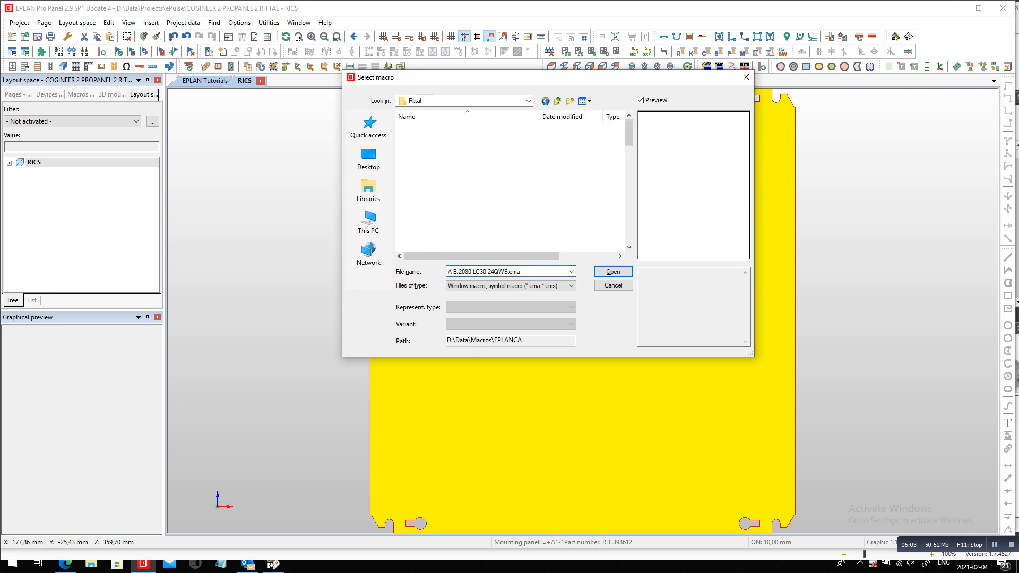
scroll(441, 219, down, 3)
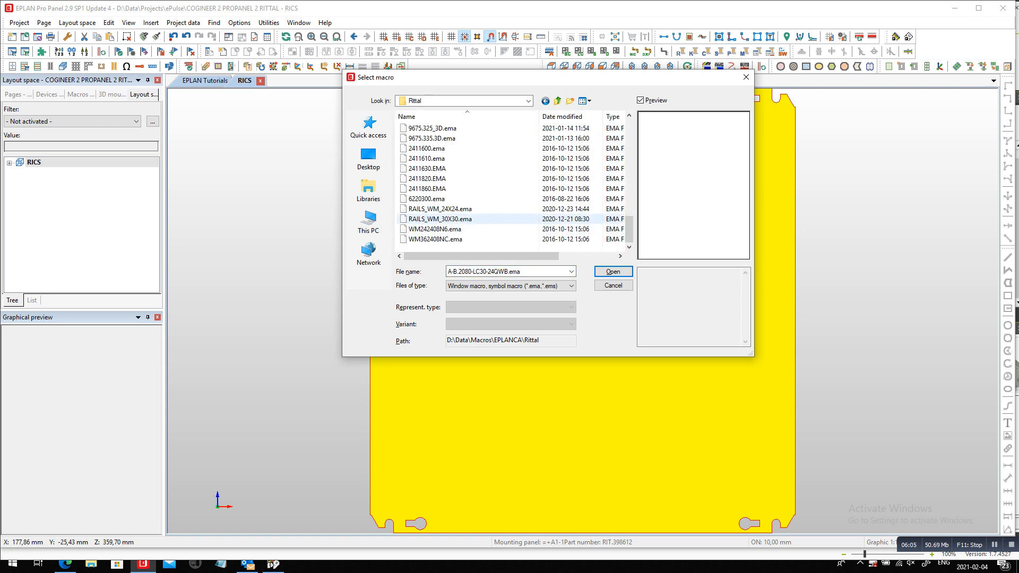
click(440, 219)
click(612, 271)
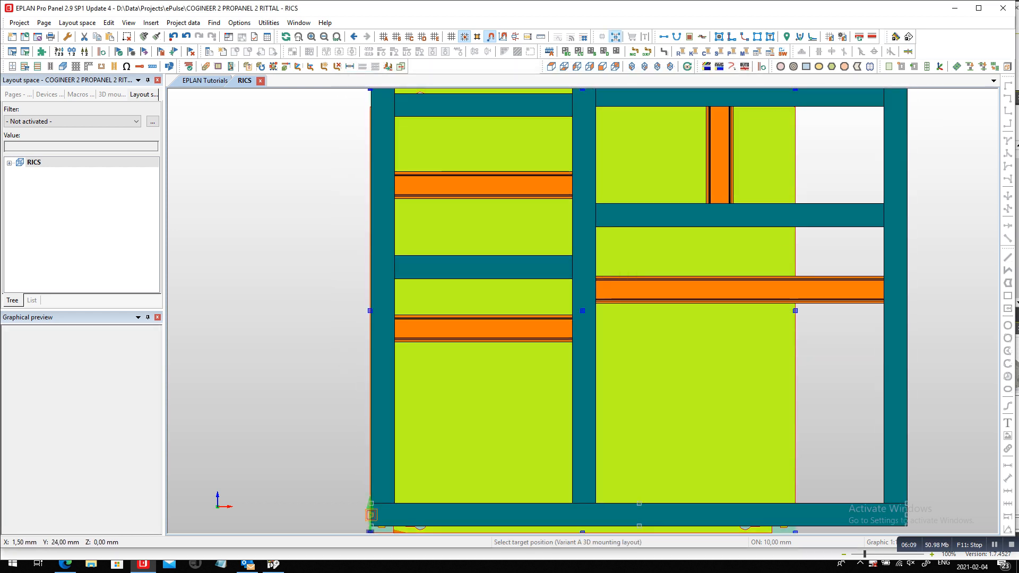
click(393, 478)
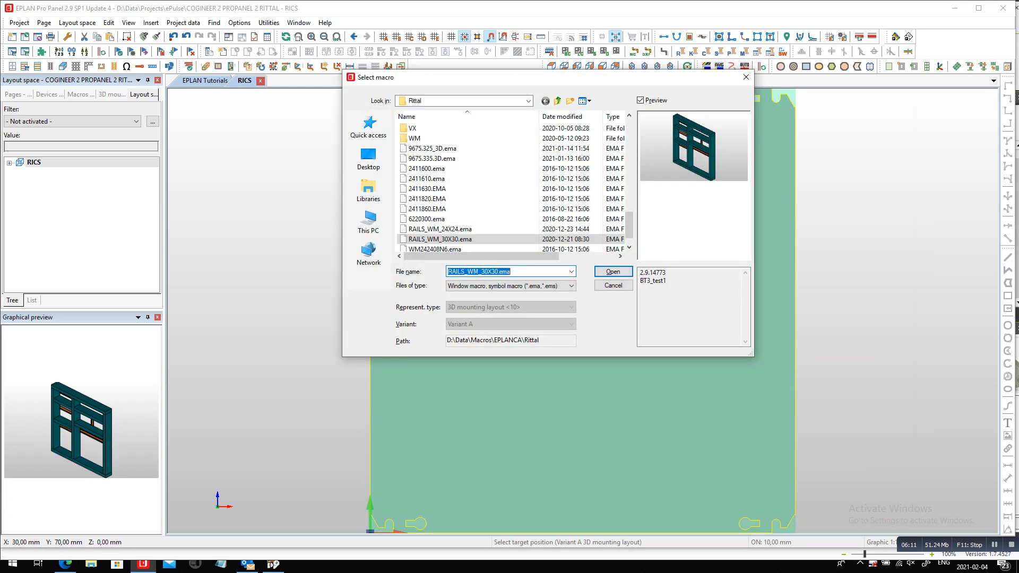
- Place the RAILS_WM_24X24.ema macro at the mounting panel's upper-left corner, using the Number insertion mode with NFPA Offline Numbering
click(440, 228)
key(Return)
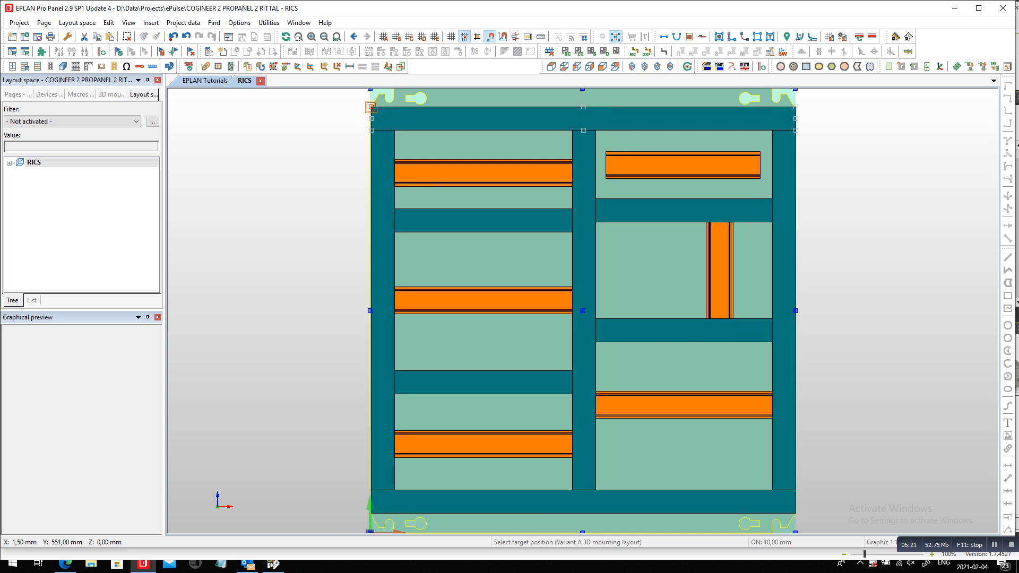
click(371, 107)
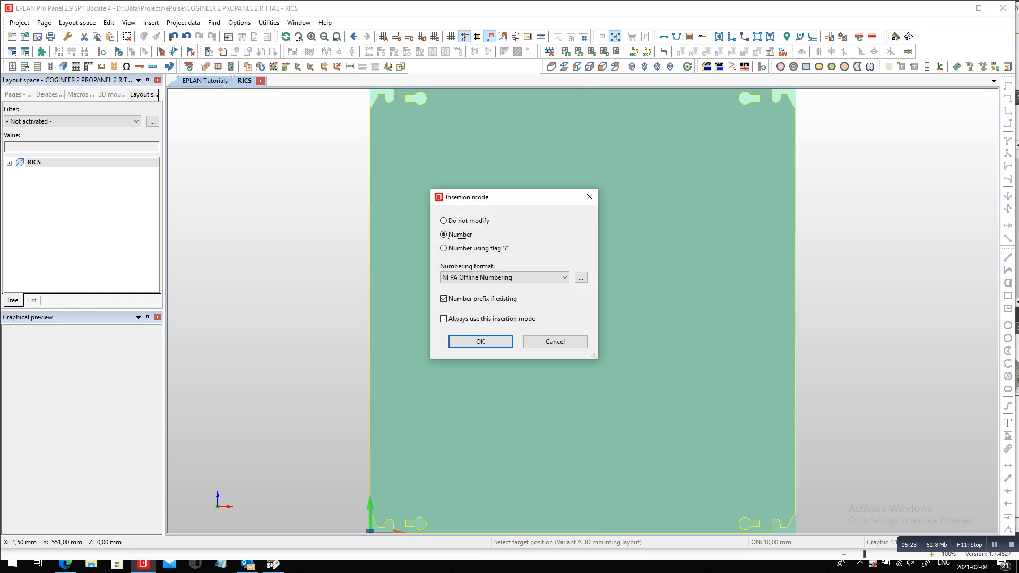
click(481, 342)
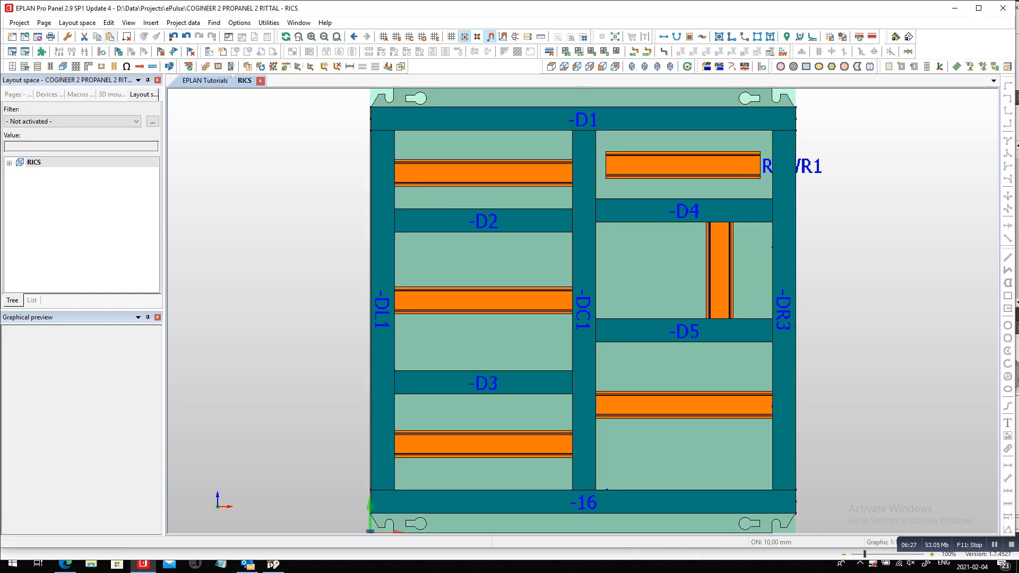
- Turn on the drilling view for the mounting panel in layout space RICS
click(109, 22)
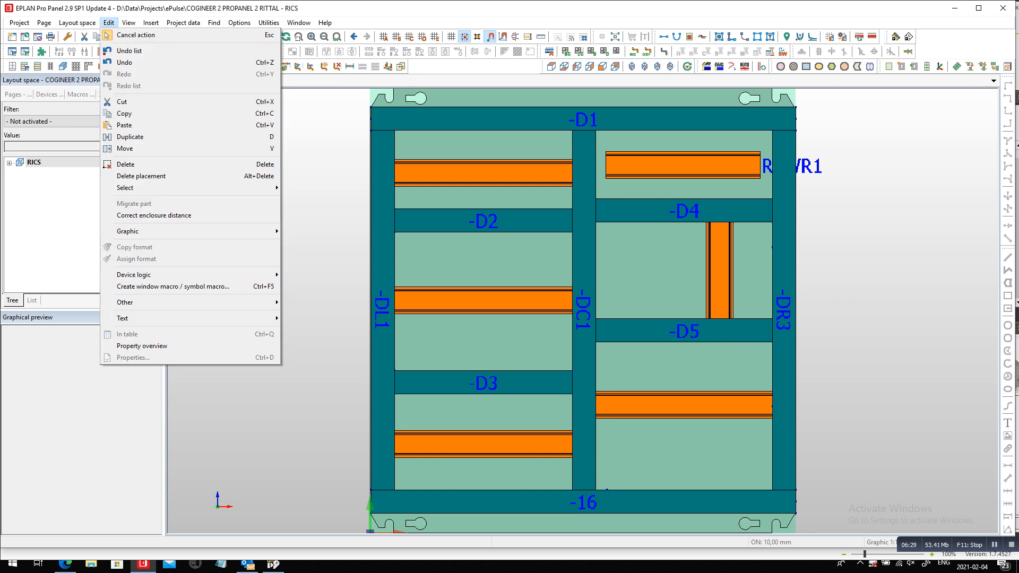
mouse_move(129, 23)
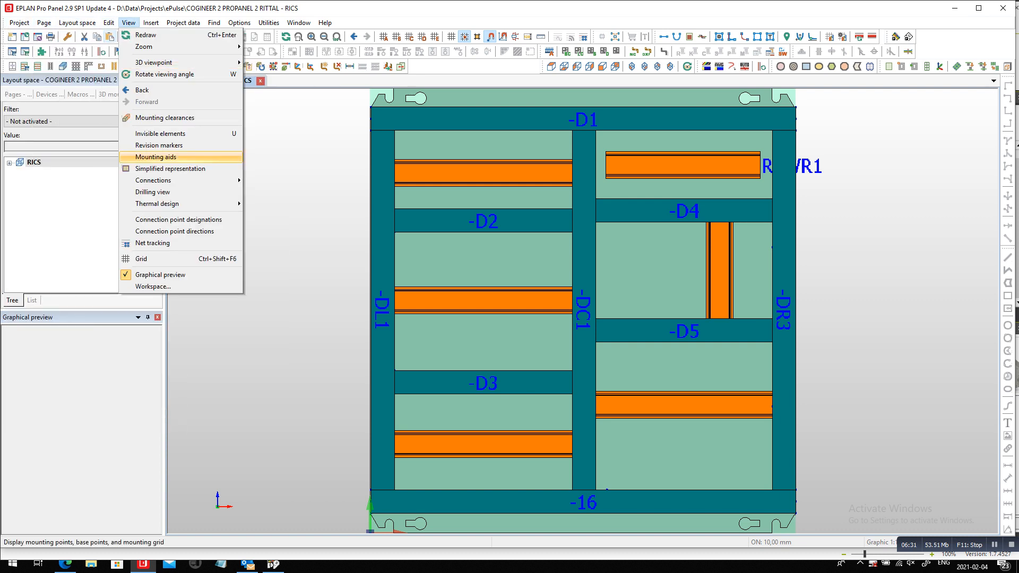
click(153, 192)
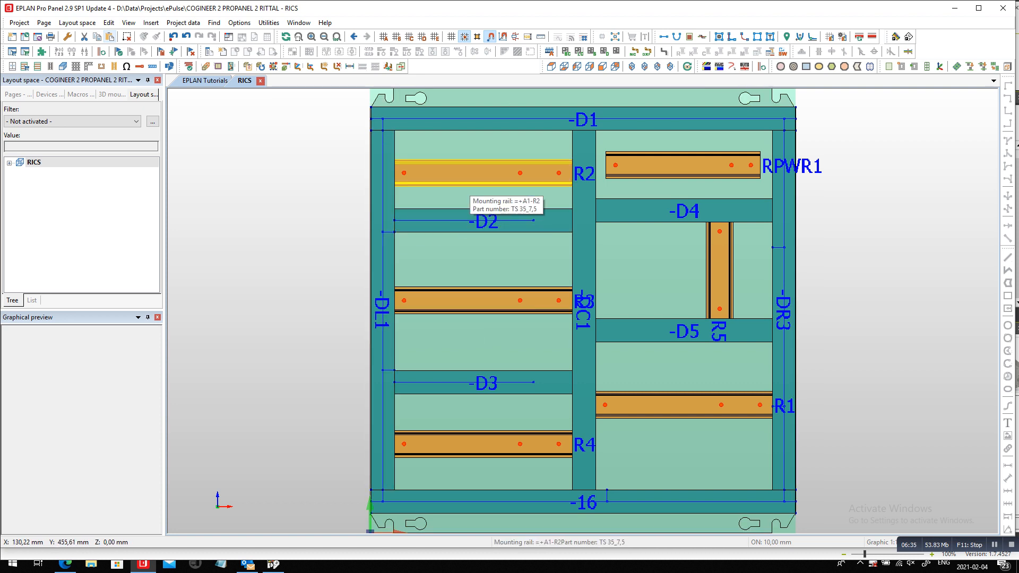
- Examine mounting rail R2's part TS 35_7,5 and the cut-outs of its assigned drilling pattern, then close its properties
double_click(470, 179)
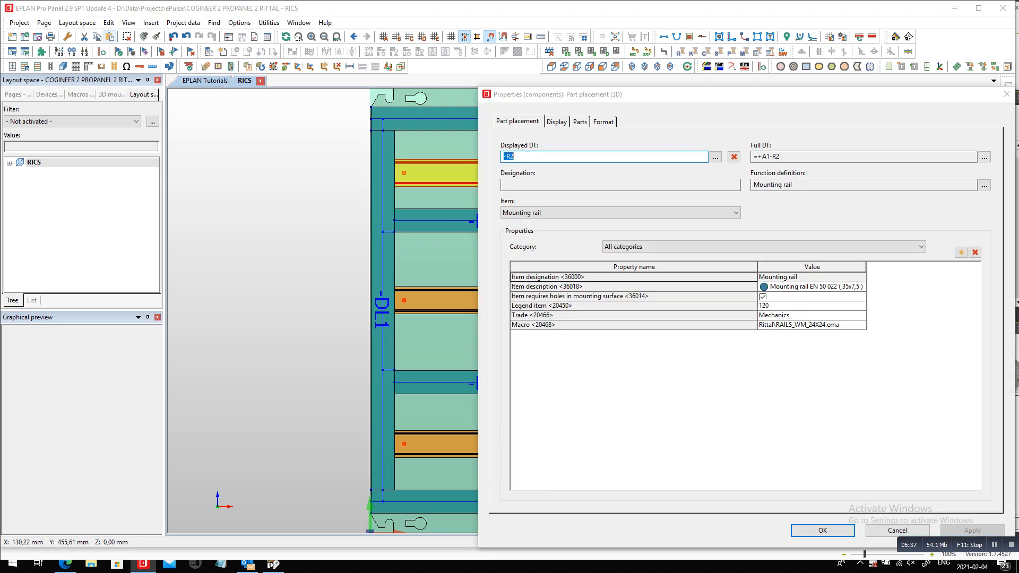
click(579, 121)
click(573, 172)
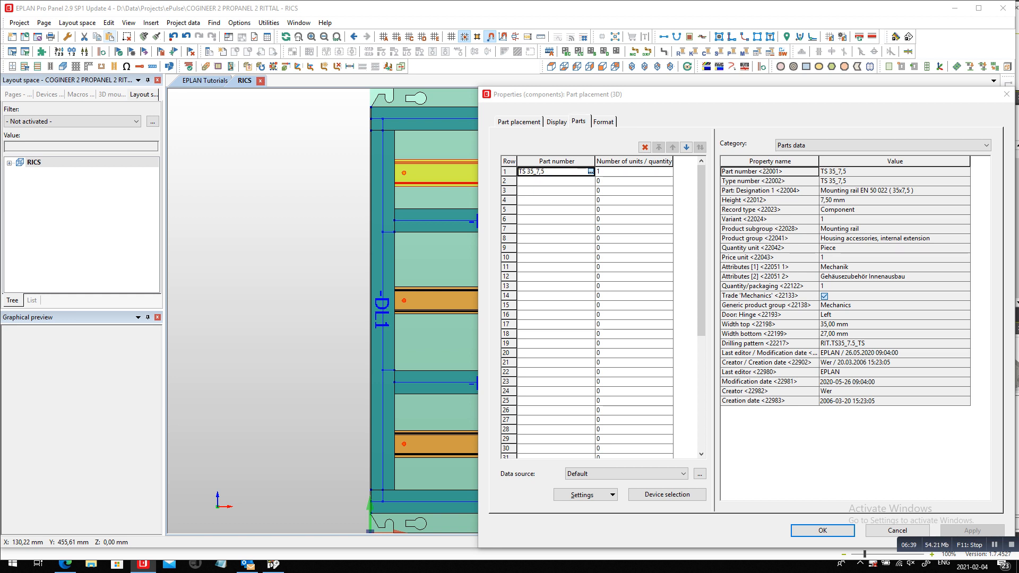
click(590, 172)
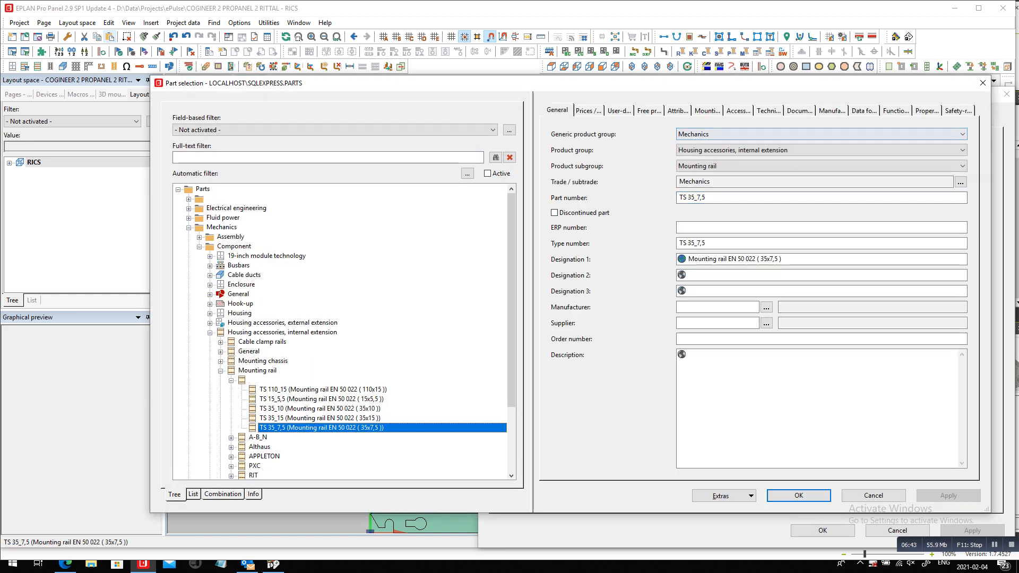
click(831, 111)
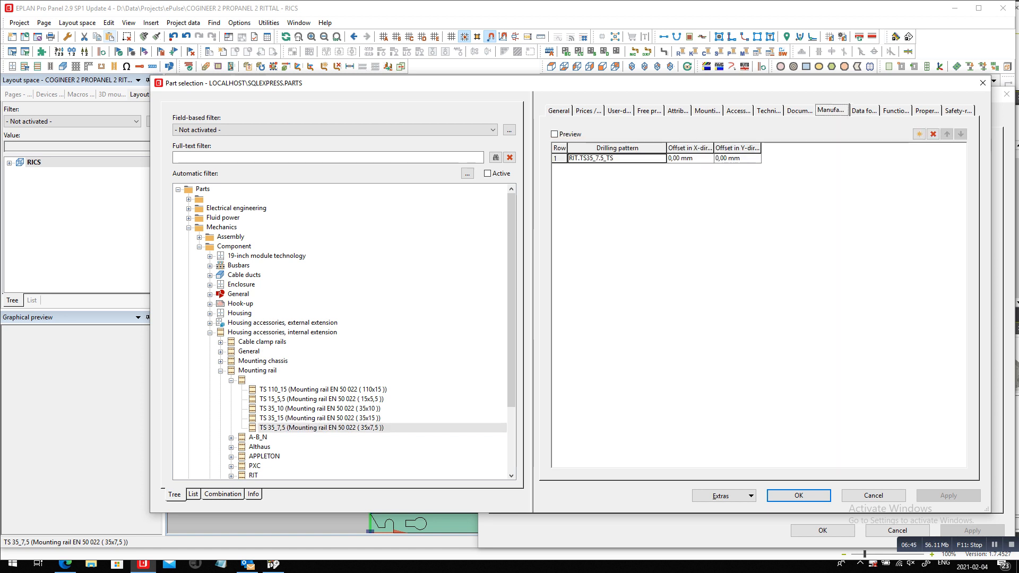
click(662, 158)
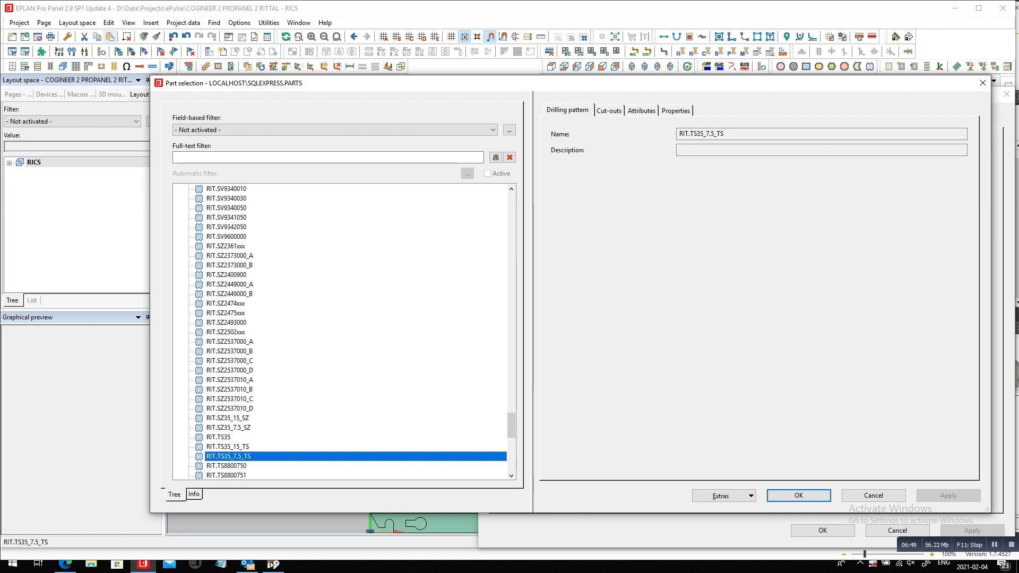
key(ctrl+Tab)
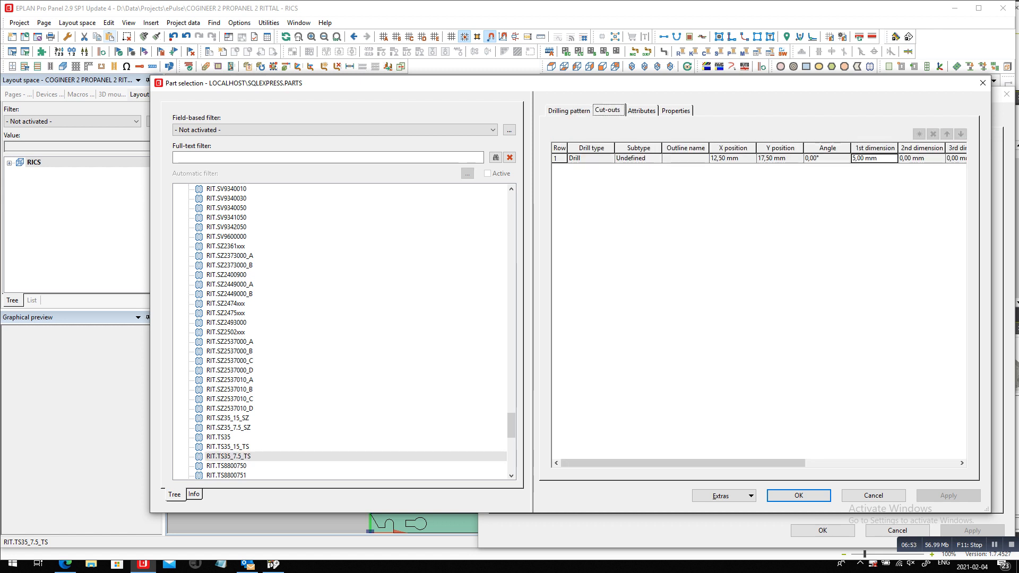
key(Return)
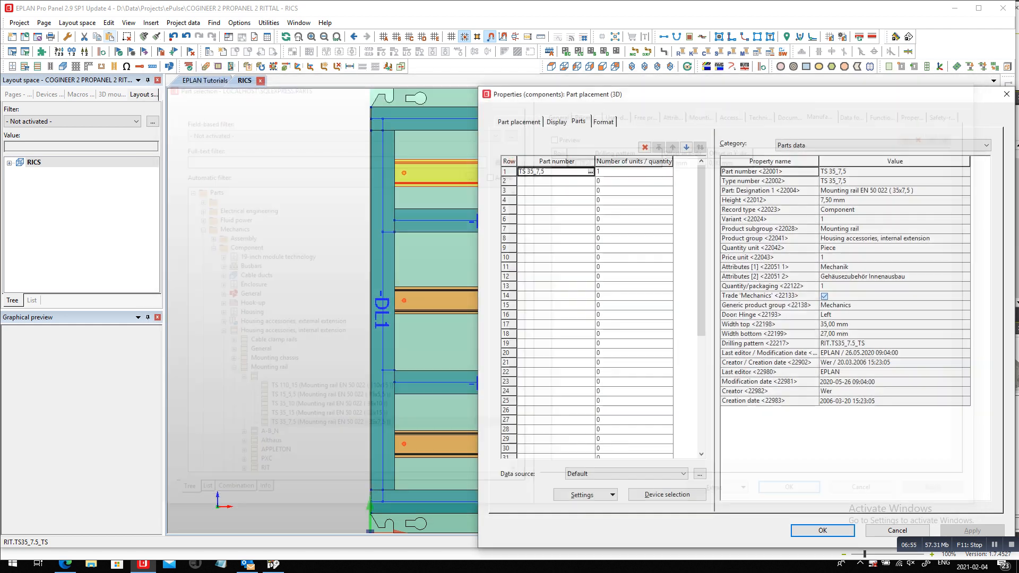
key(Return)
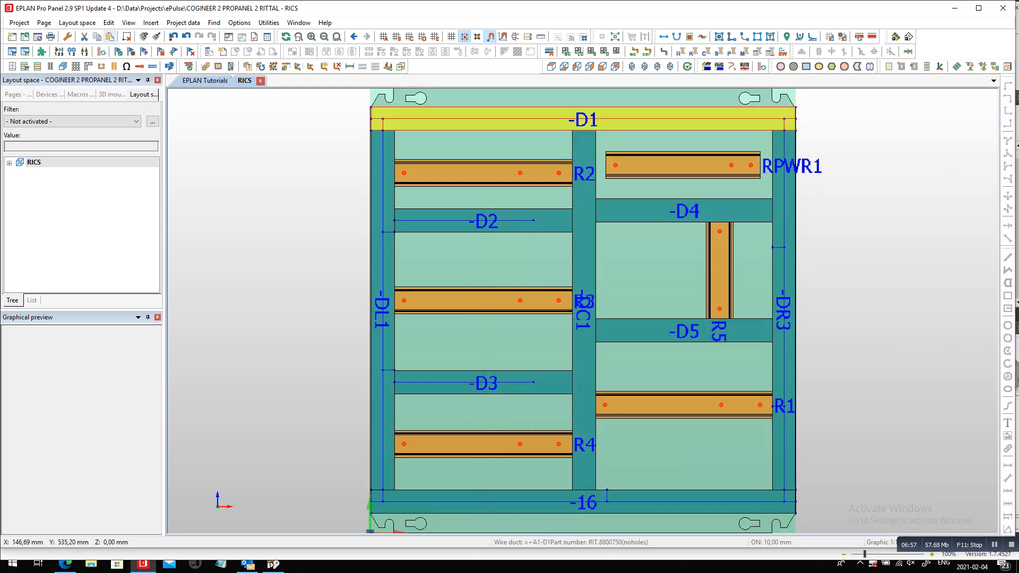
- Open wire duct D1's part RIT.8800750(noholes) in part selection and show its manufacturing data
key(ctrl+d)
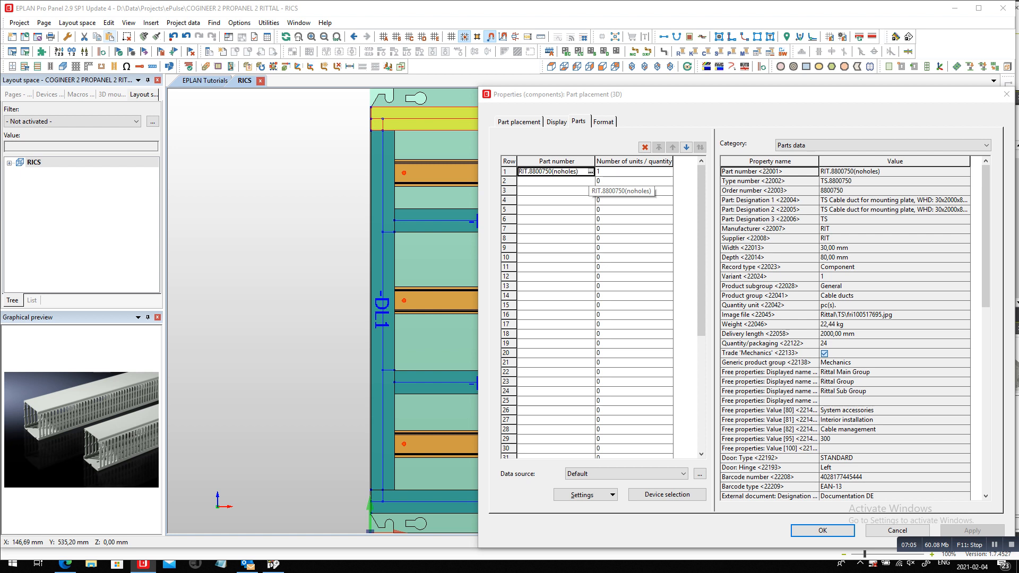
click(590, 171)
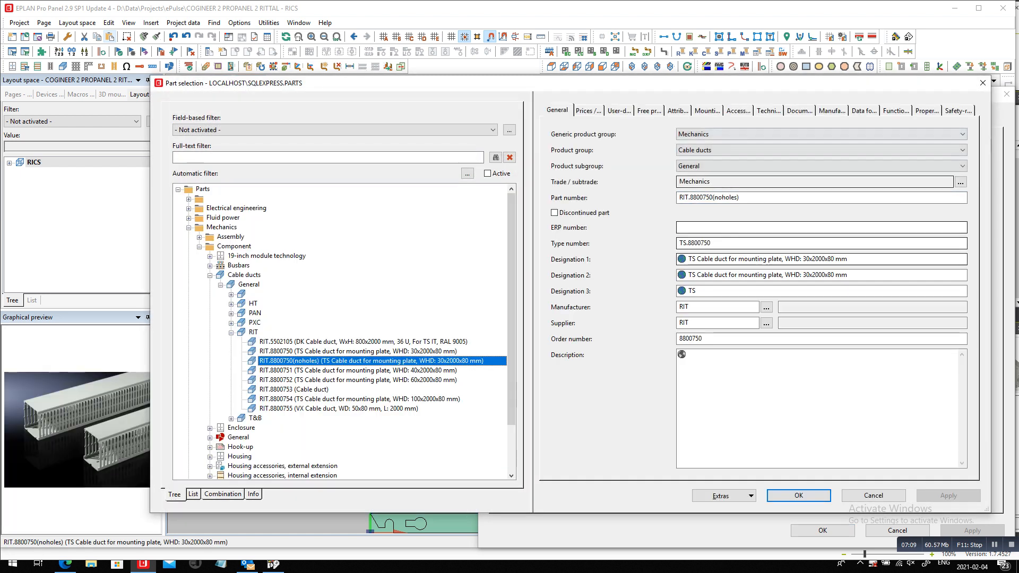
click(830, 110)
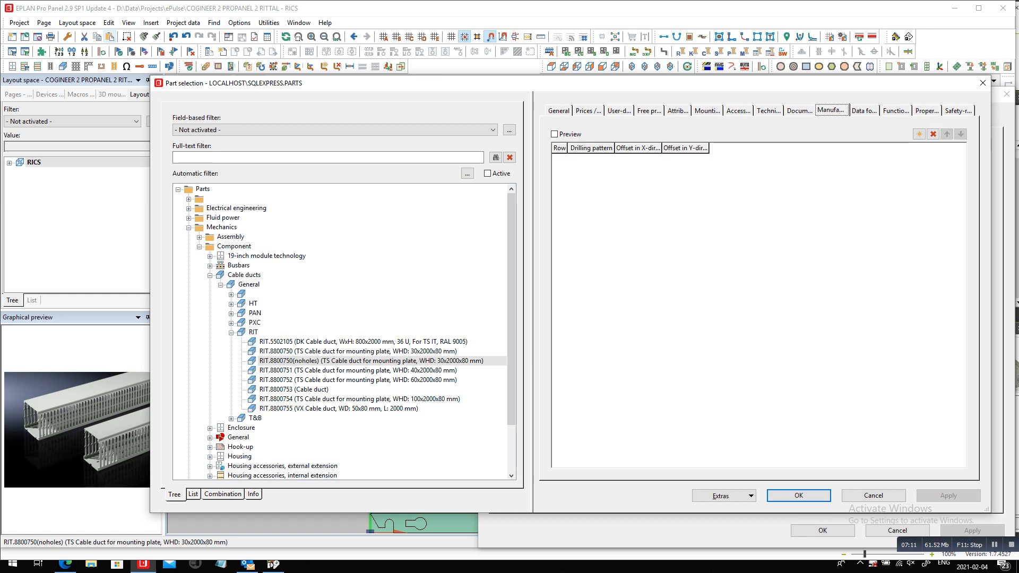
- Look up part RIT.8800750's drilling pattern, widen its column to show the full name, and copy the name
click(357, 352)
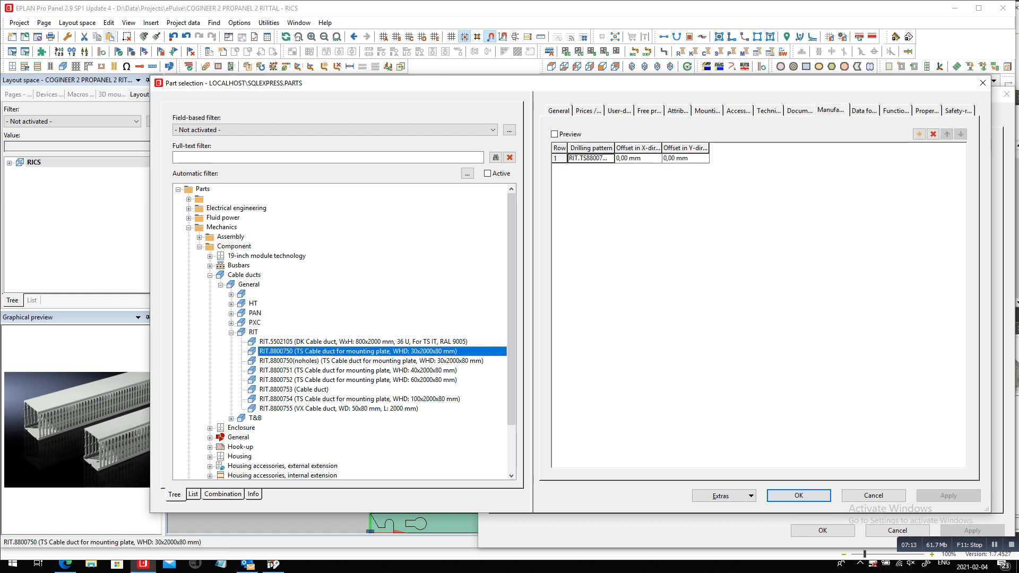
click(588, 159)
click(593, 158)
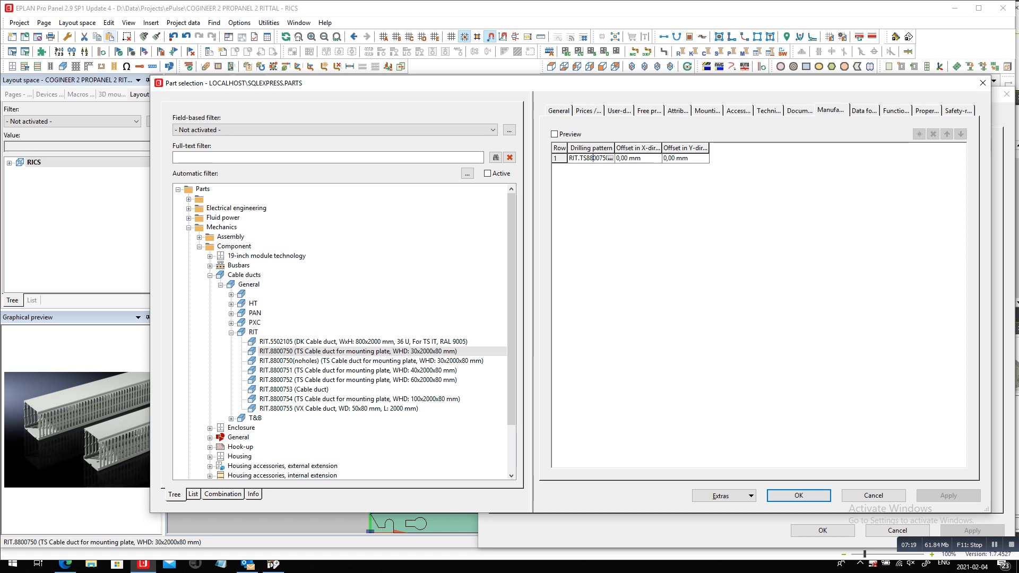
drag(615, 148, 694, 148)
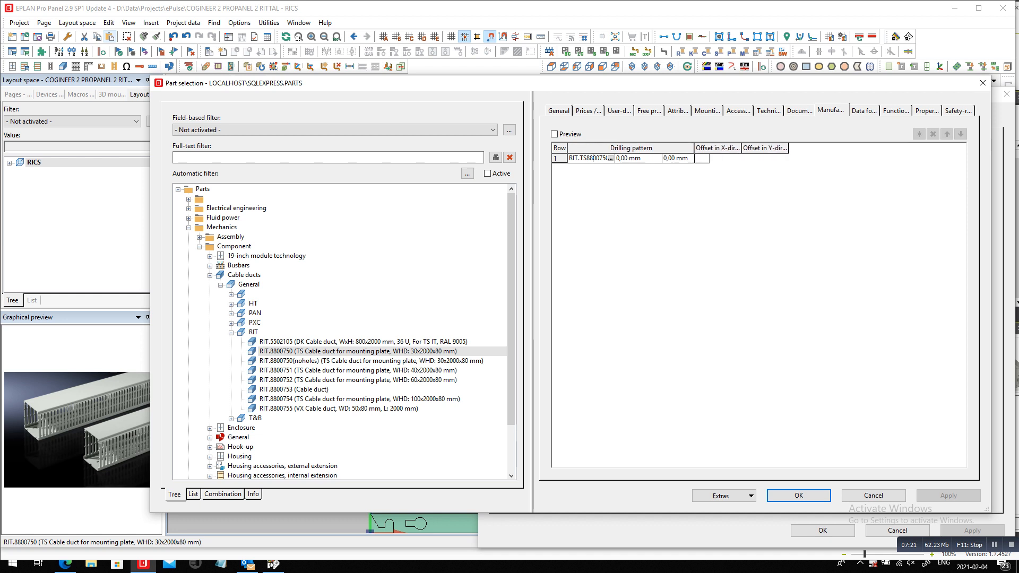
drag(610, 158, 572, 158)
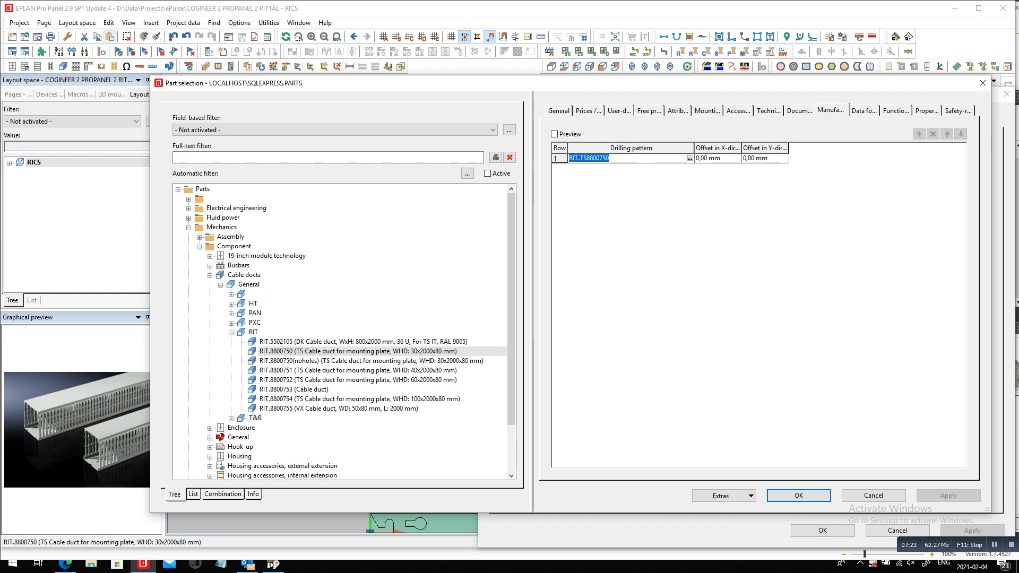
- Add the drilling pattern RIT.TS8800750 to part RIT.8800750(noholes) and save the part data
click(371, 361)
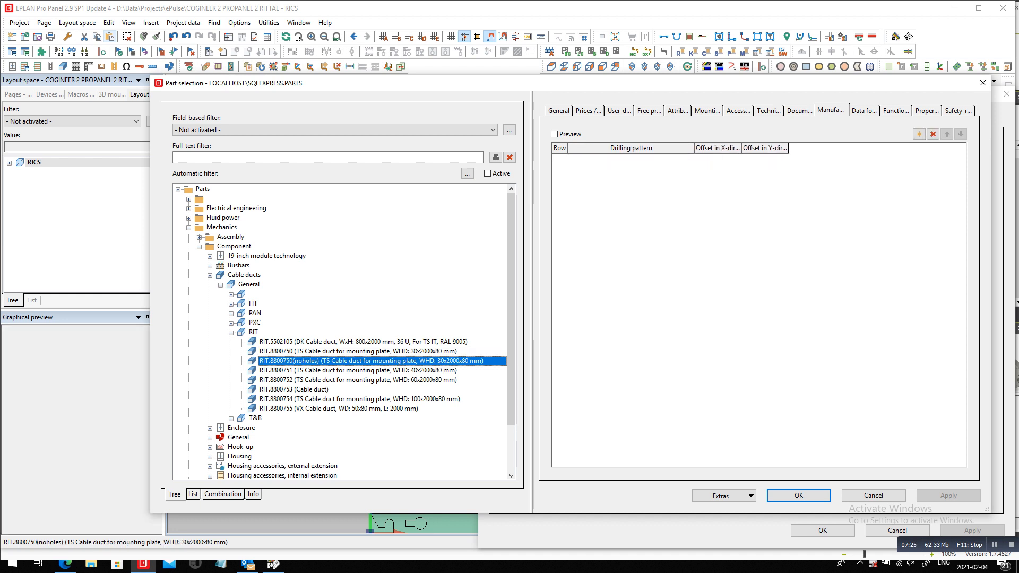
click(919, 135)
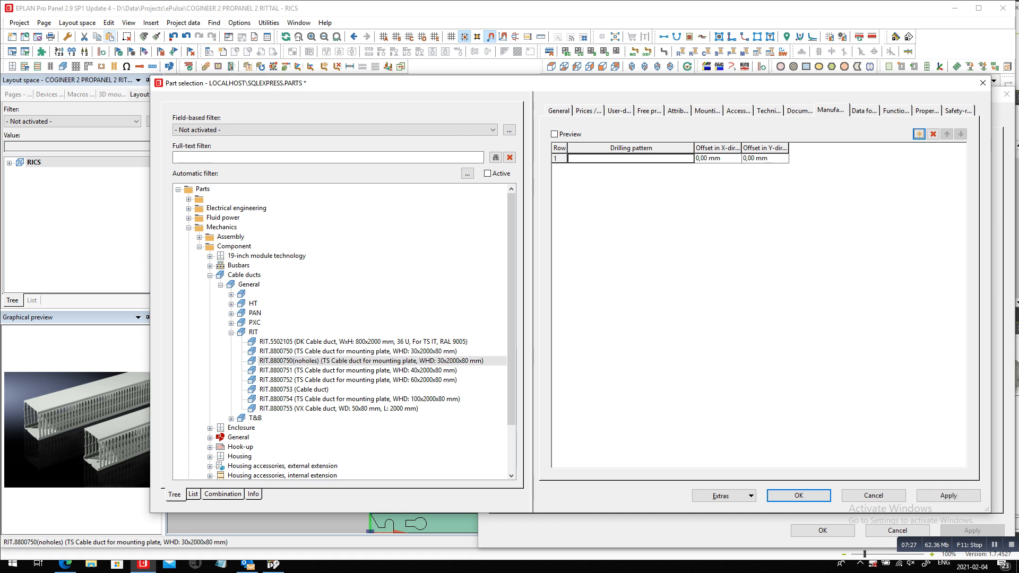
click(631, 158)
click(631, 158)
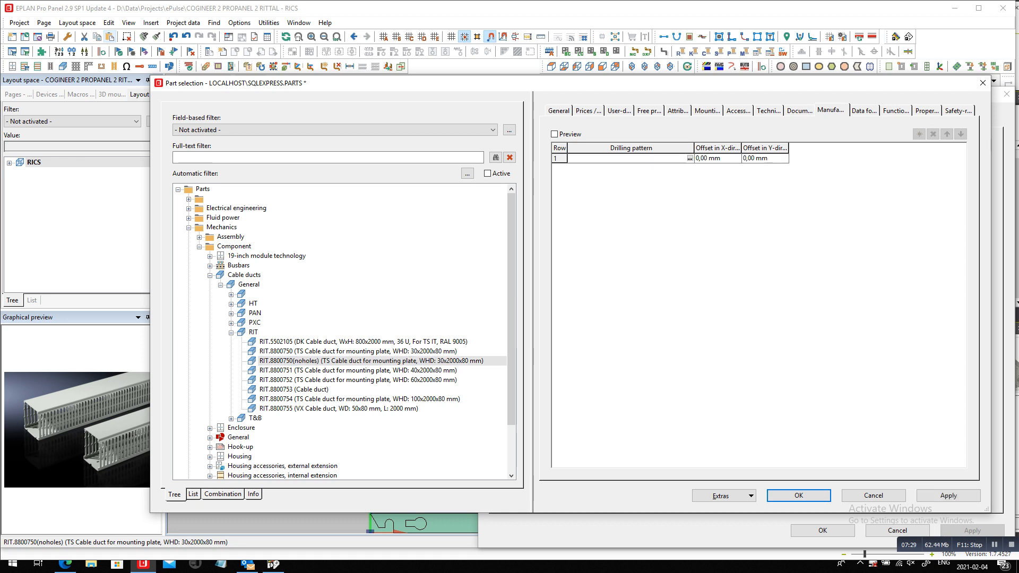
text(RIT.TS8800750)
click(948, 496)
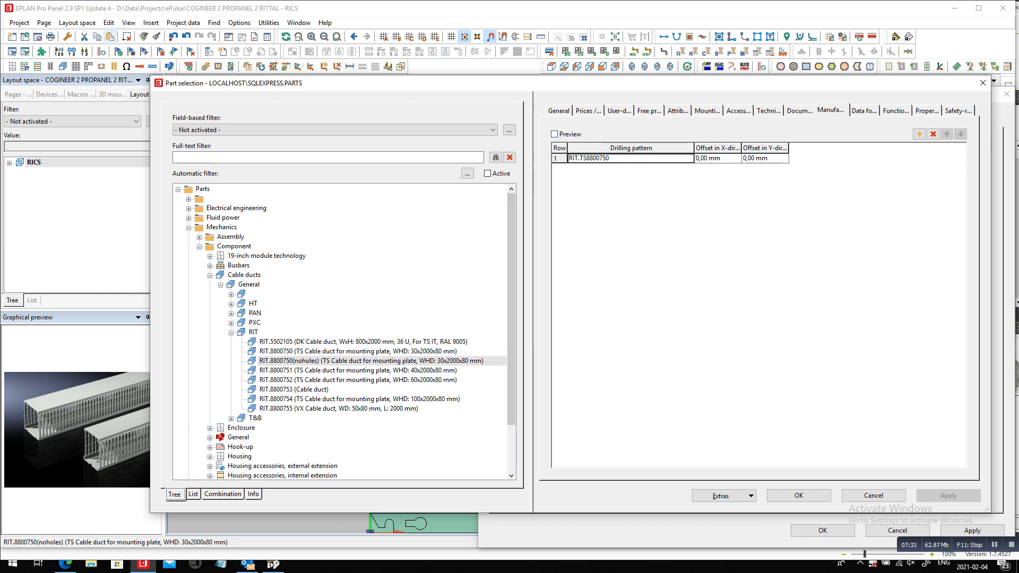
- Accept part RIT.8800750(noholes) for wire duct D1, synchronize the parts data into the project, and confirm the duct's properties
click(558, 110)
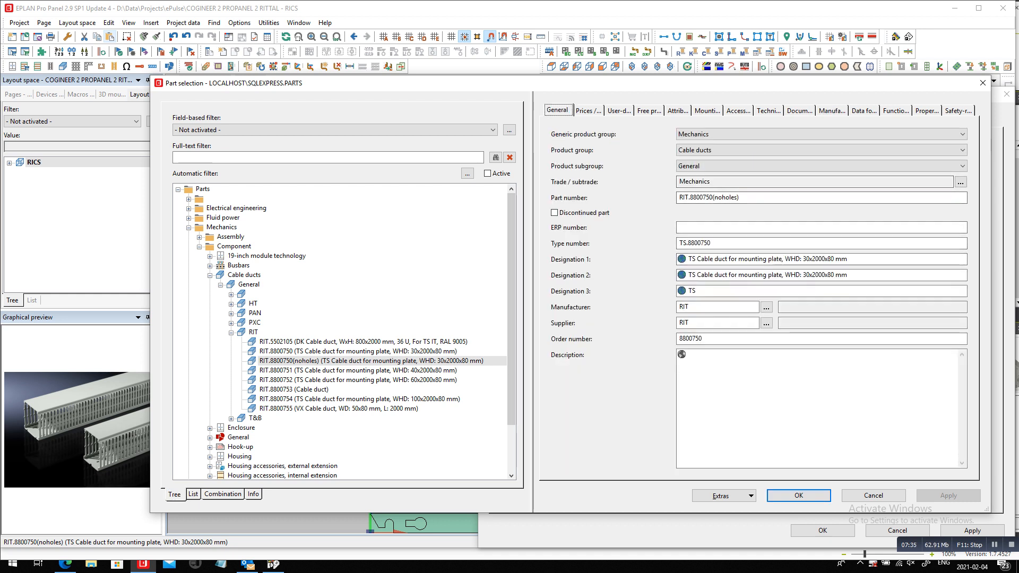
click(799, 495)
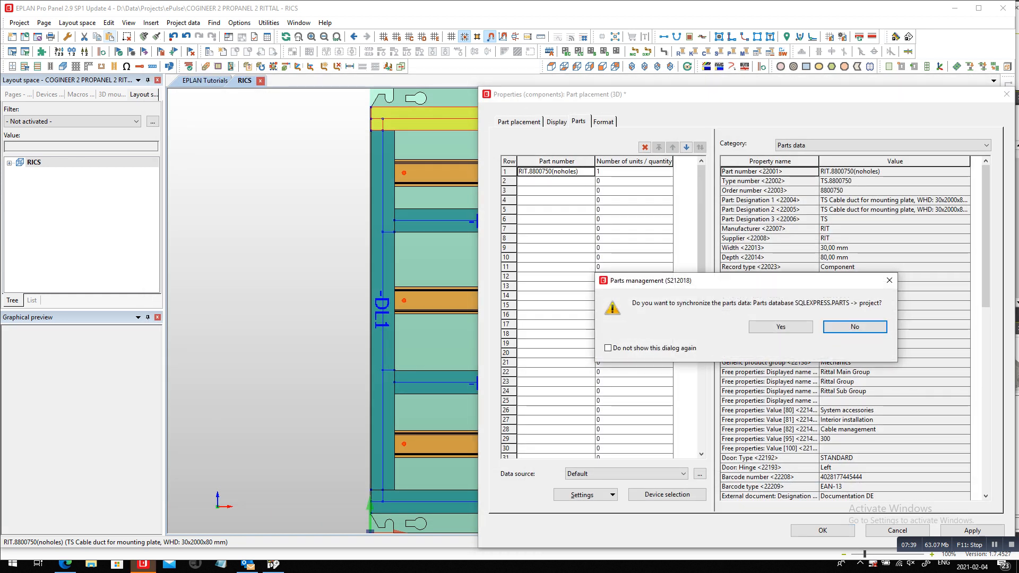
click(781, 326)
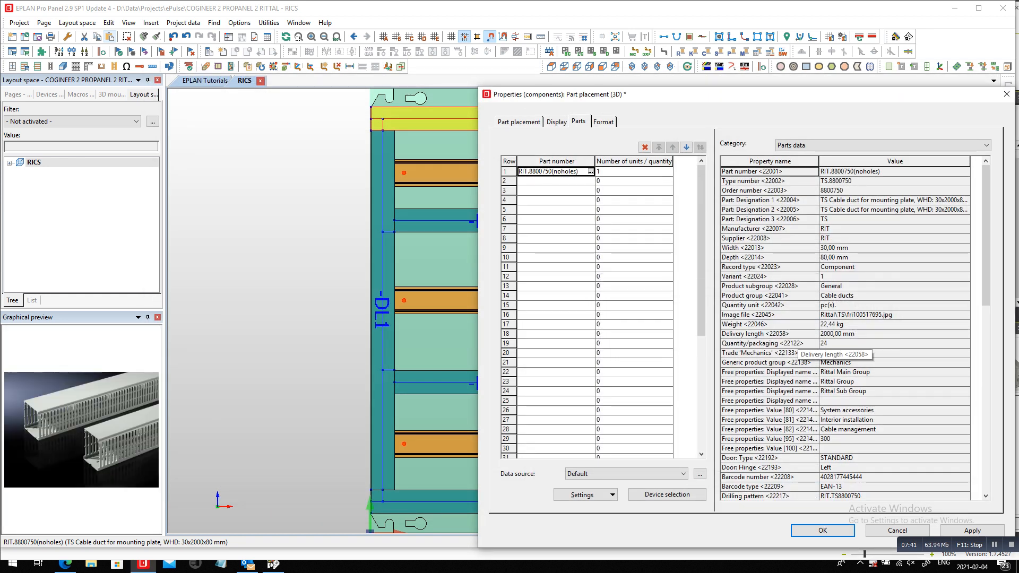
click(822, 530)
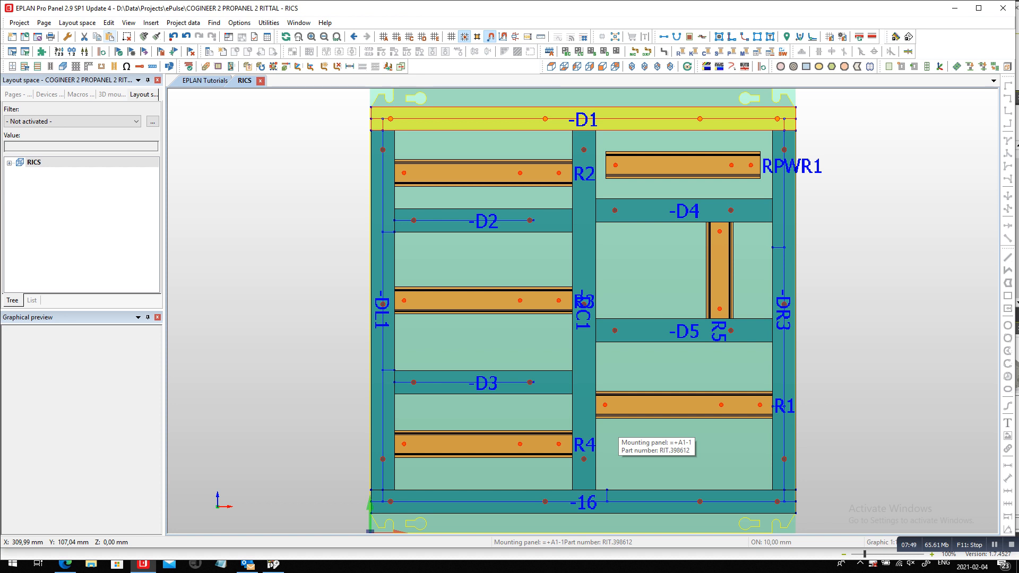
- Place the complete terminal strip TB10 of location A1 from the 3D mounting layout onto rail R4, starting beside wire duct DL1
click(112, 94)
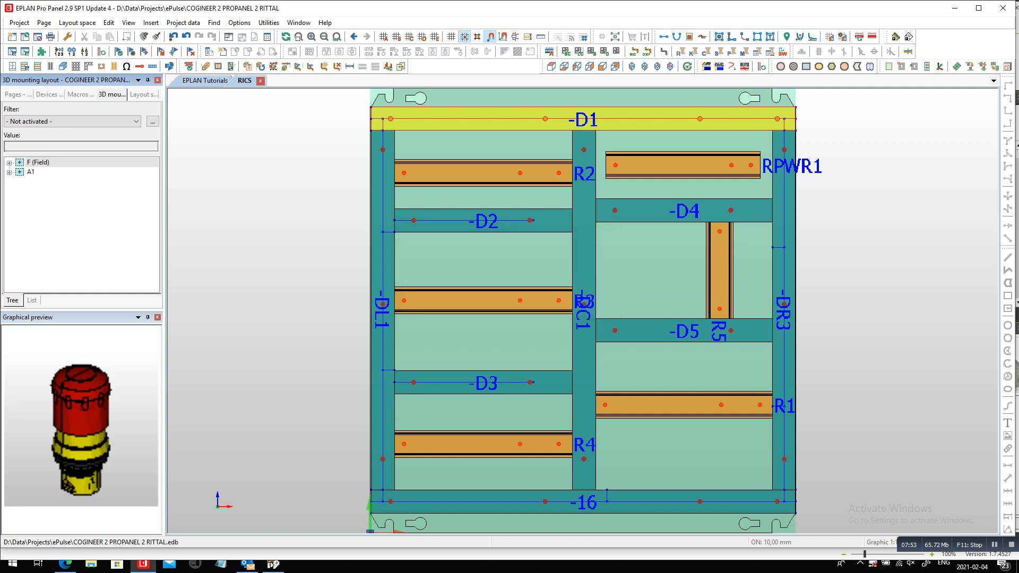
double_click(31, 172)
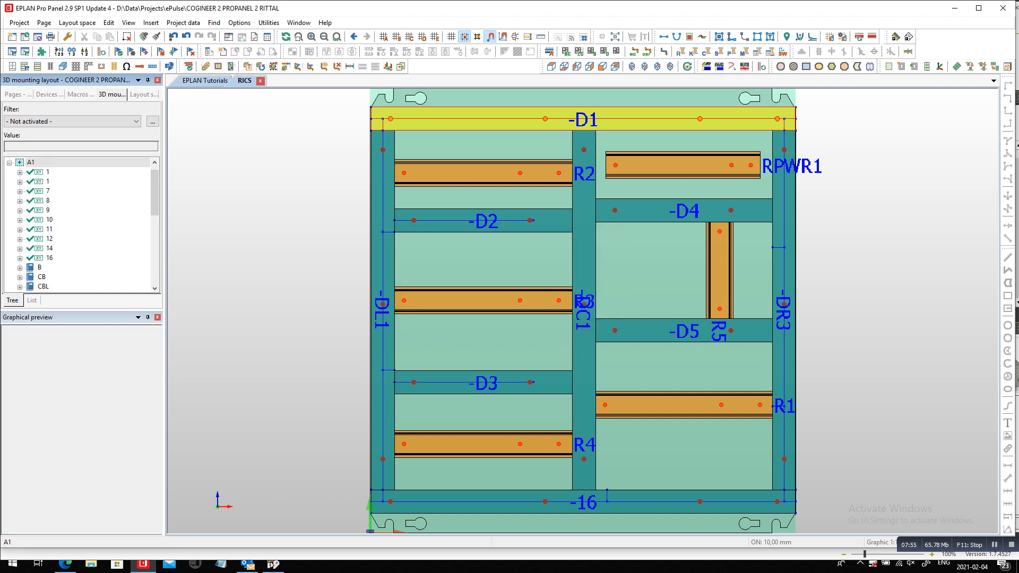
scroll(80, 223, down, 8)
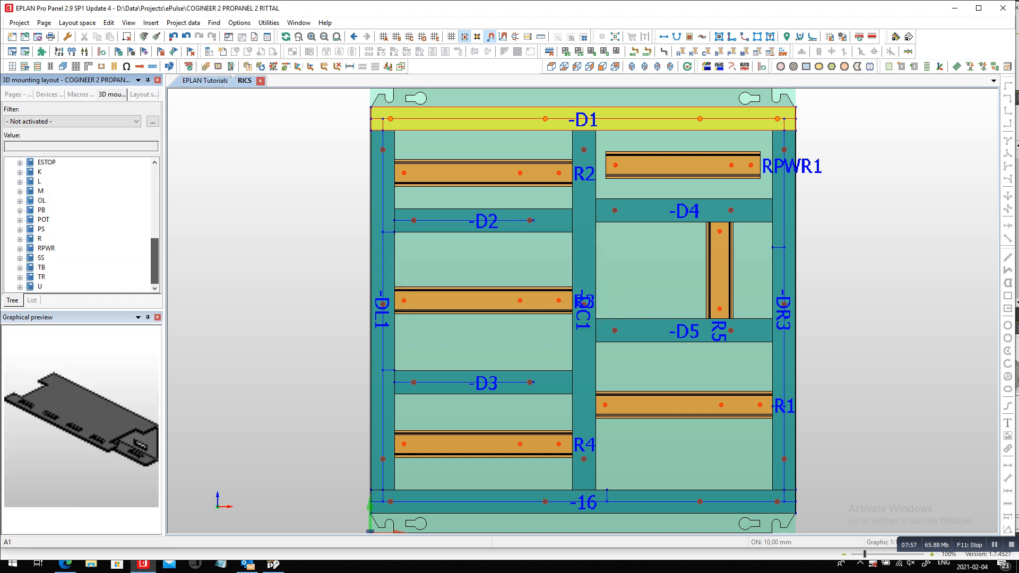
double_click(42, 268)
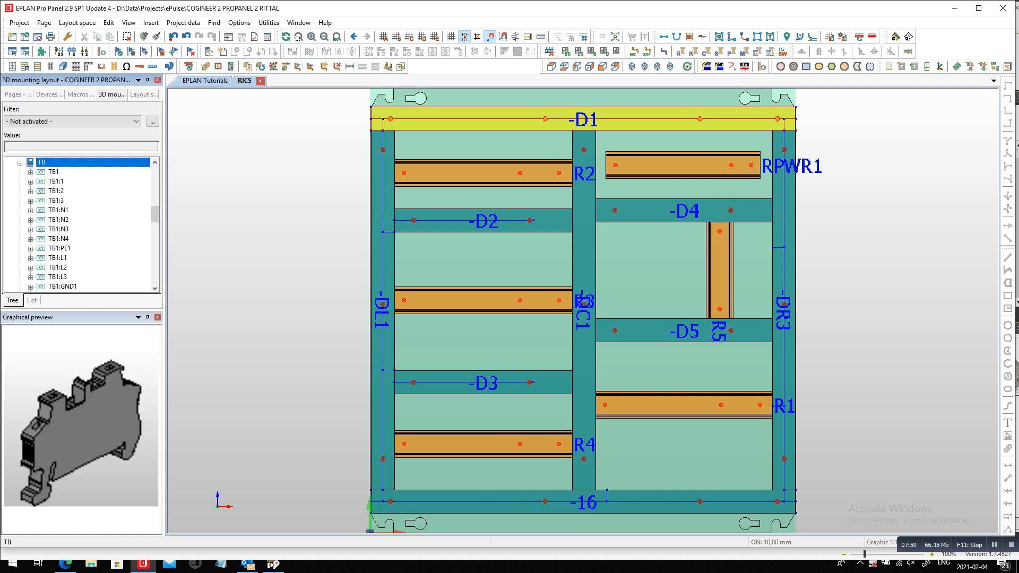
scroll(80, 223, down, 10)
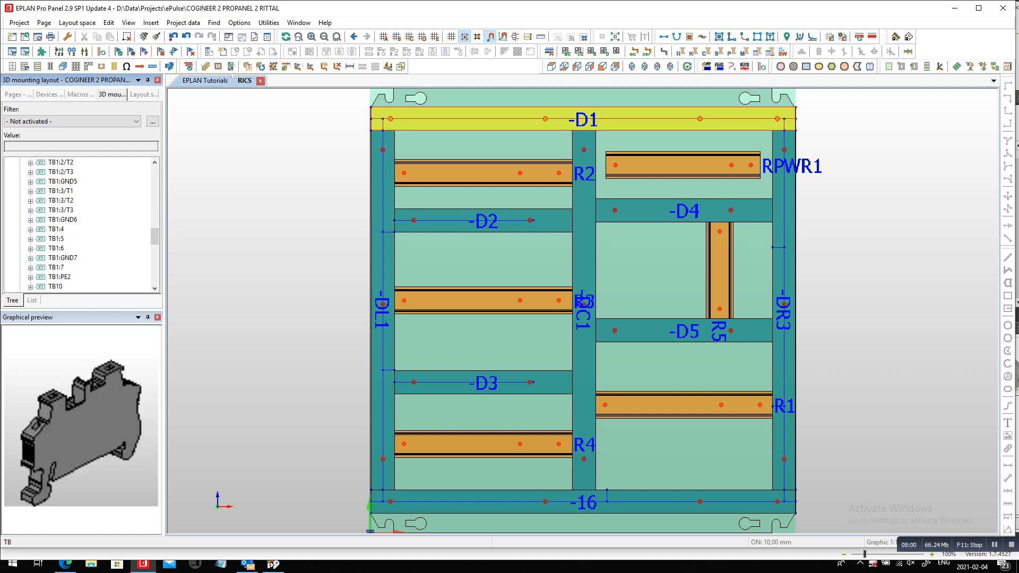
scroll(79, 222, down, 2)
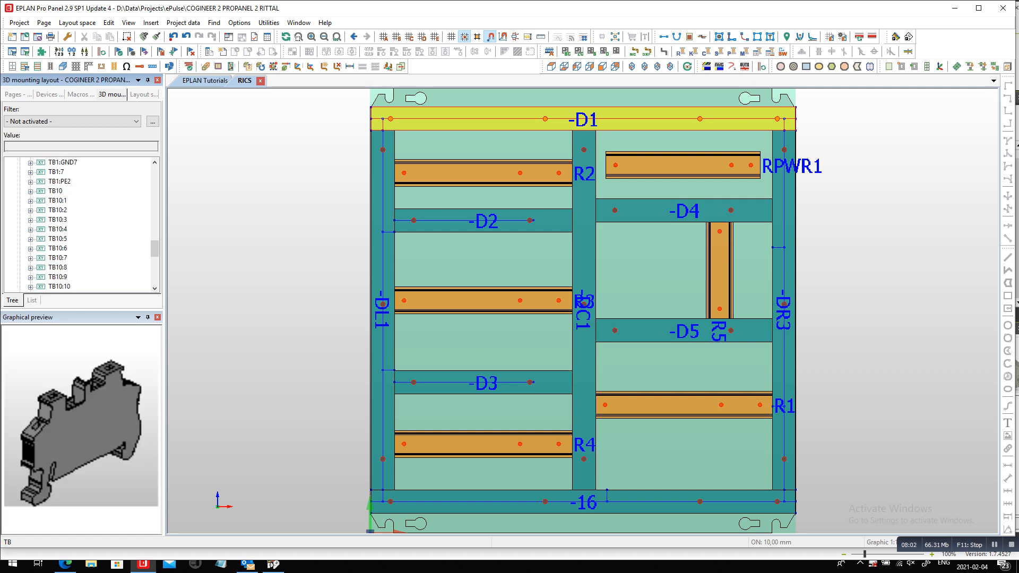
drag(56, 191, 298, 202)
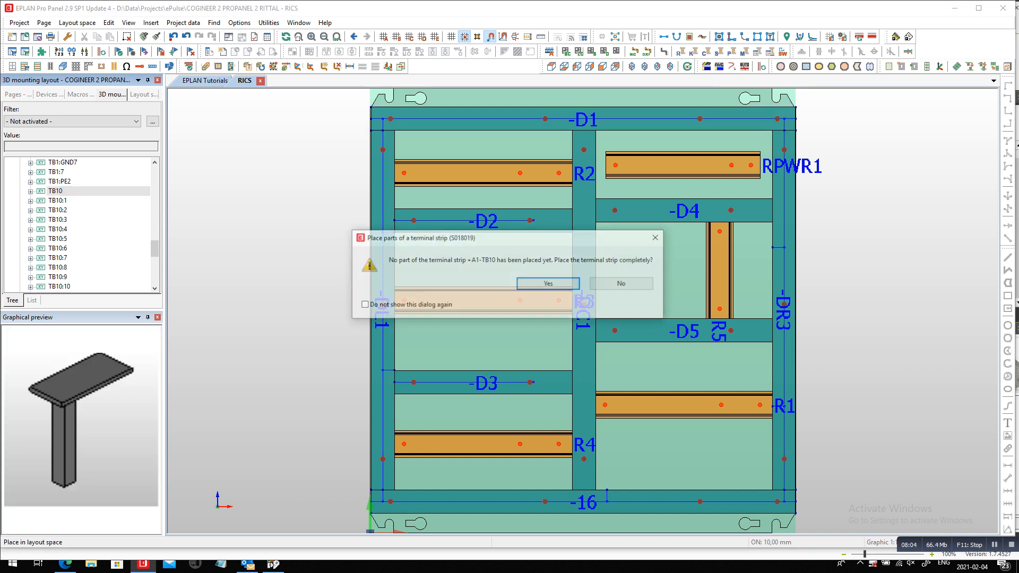
click(548, 284)
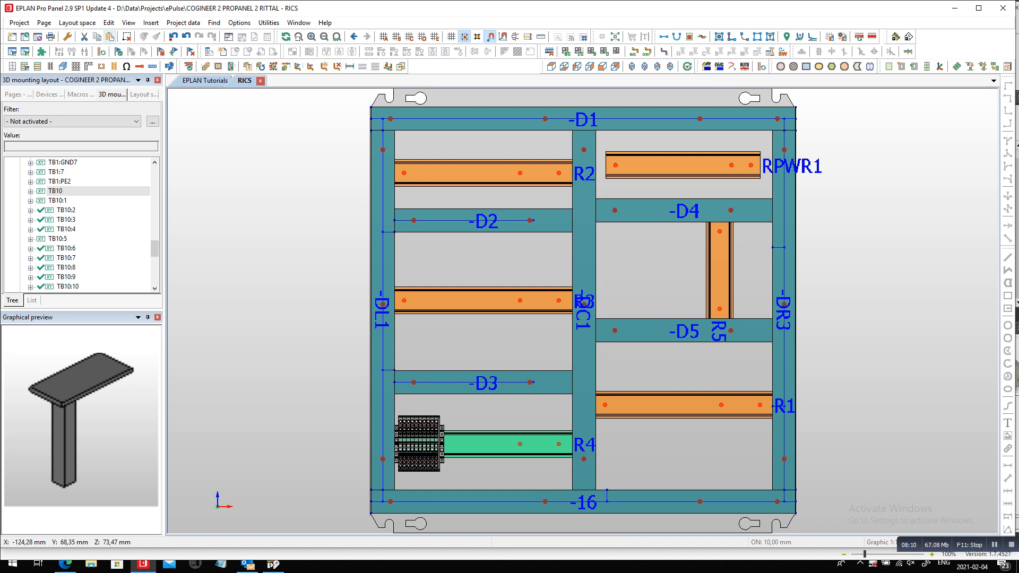
- Place the complete terminal strip TB24 on rail R4 beside TB10, about 70 mm from the rail's start
drag(155, 249, 155, 263)
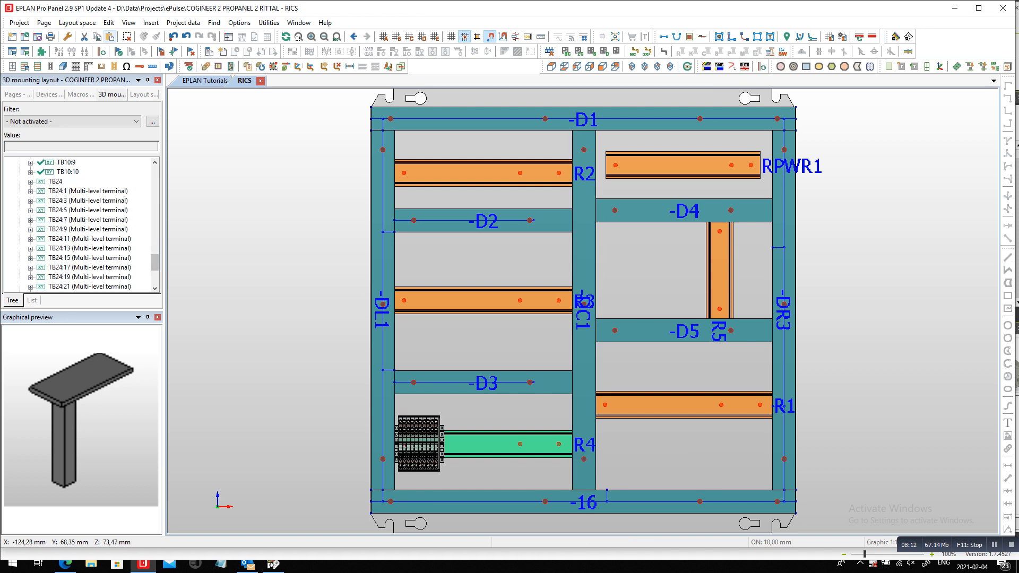
drag(55, 182, 254, 254)
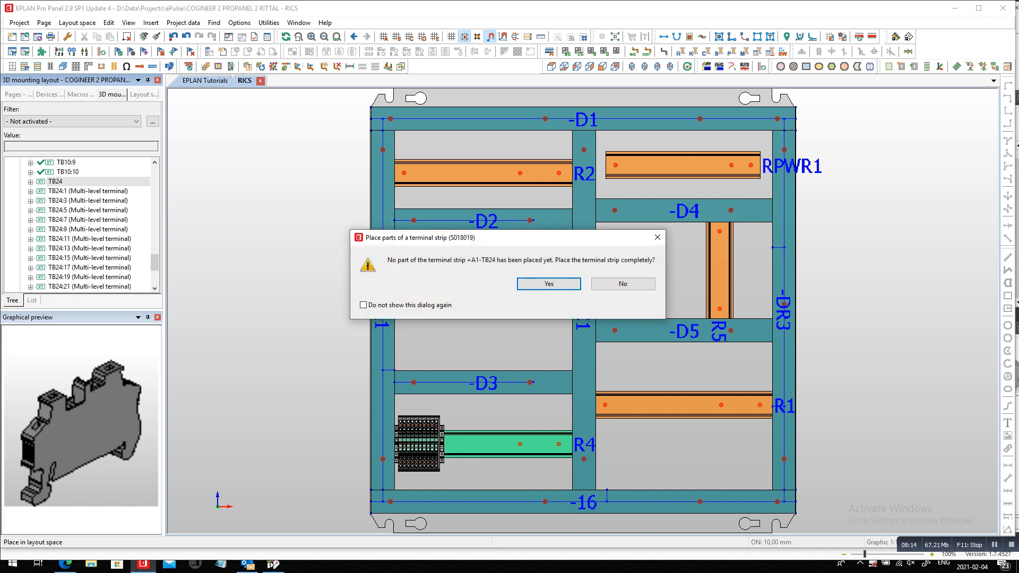
click(549, 284)
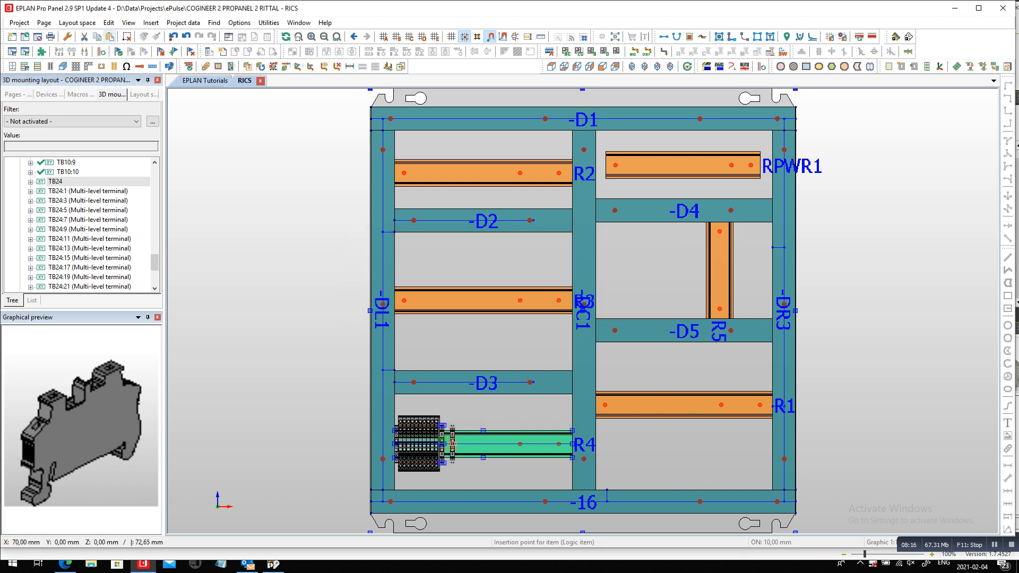
click(452, 444)
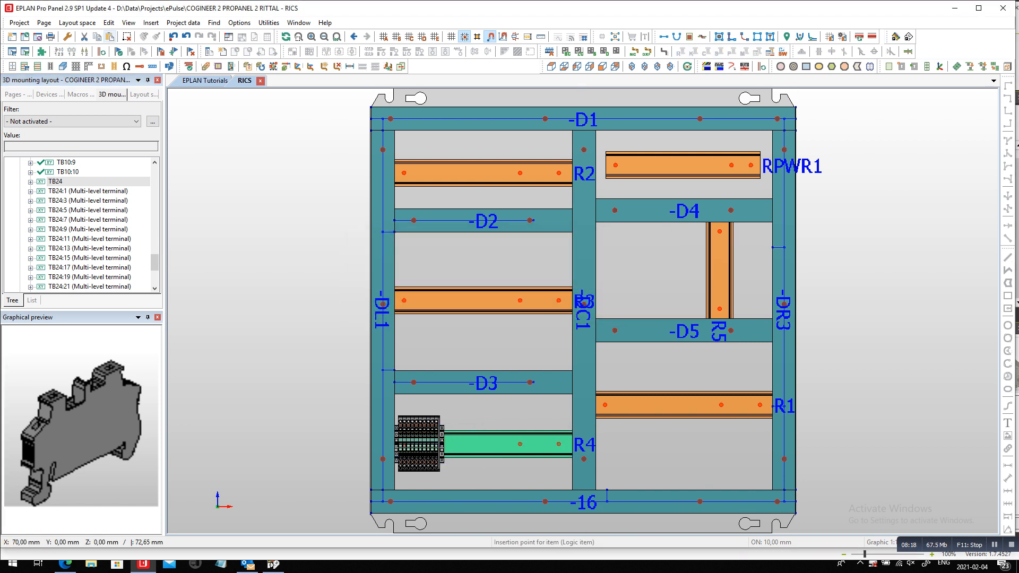
click(452, 443)
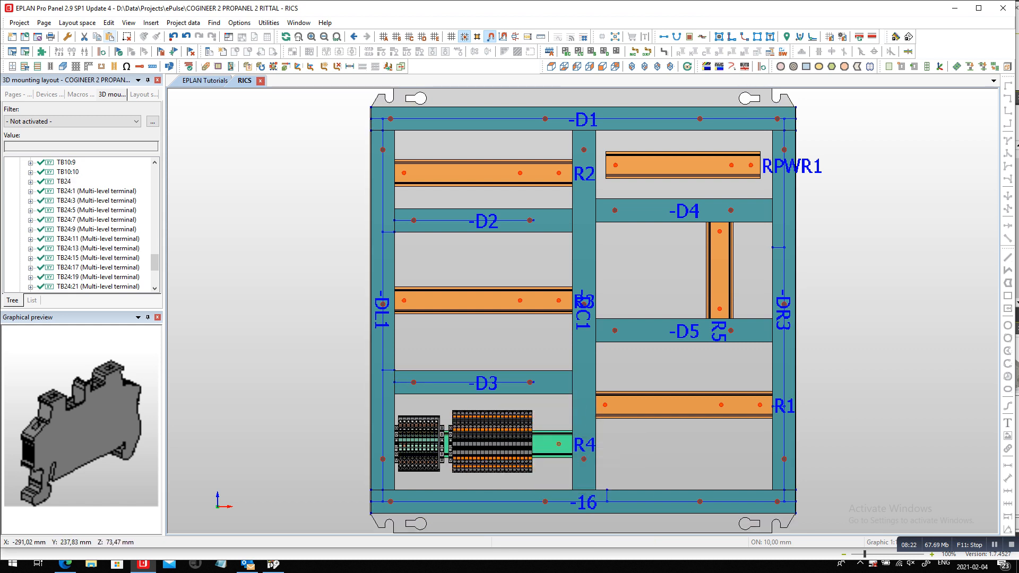
- Try to place the complete terminal strip TB1 on rail R1, starting beside wire duct DC1
drag(154, 262, 154, 200)
drag(54, 286, 276, 297)
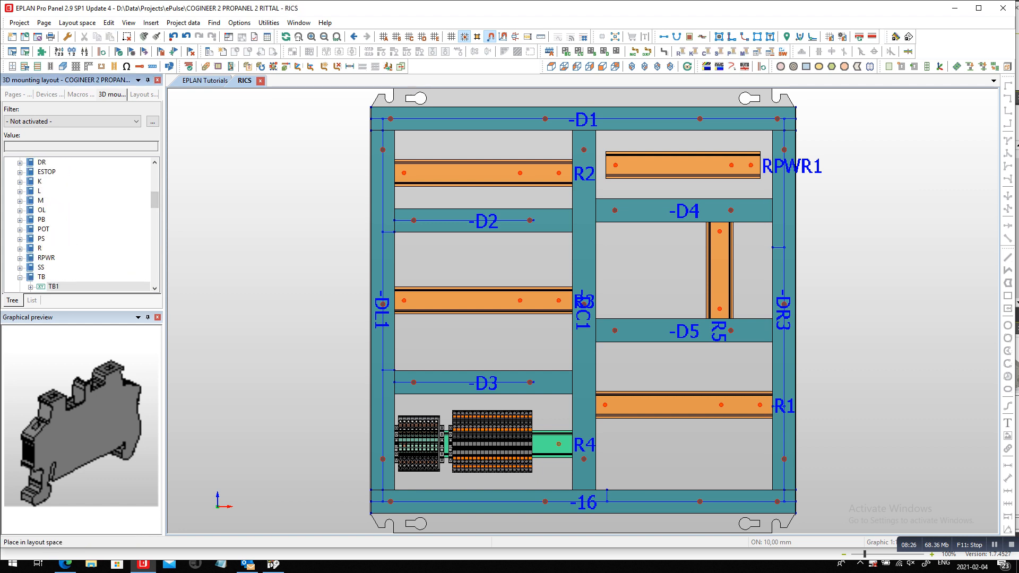
key(Return)
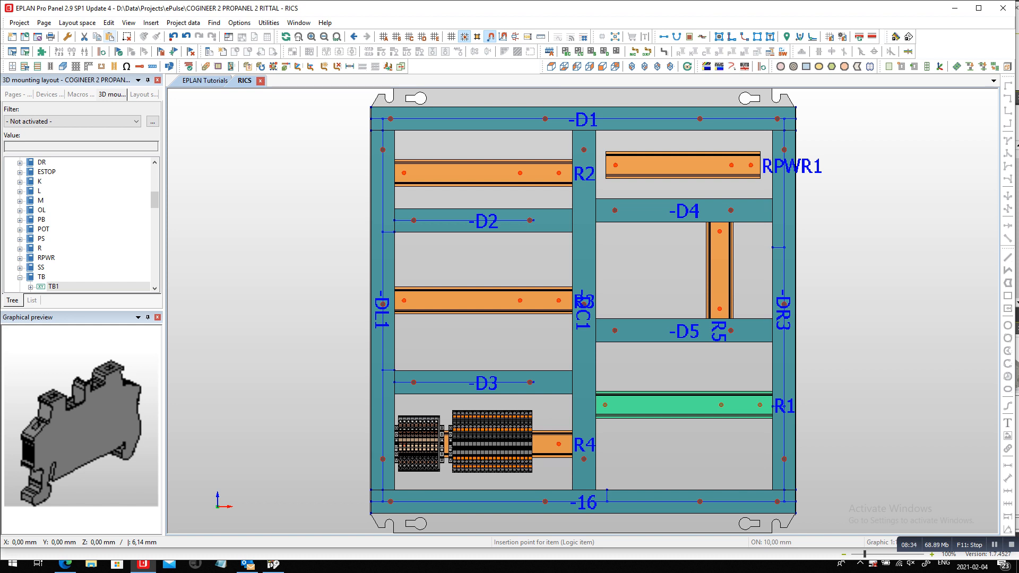
click(595, 406)
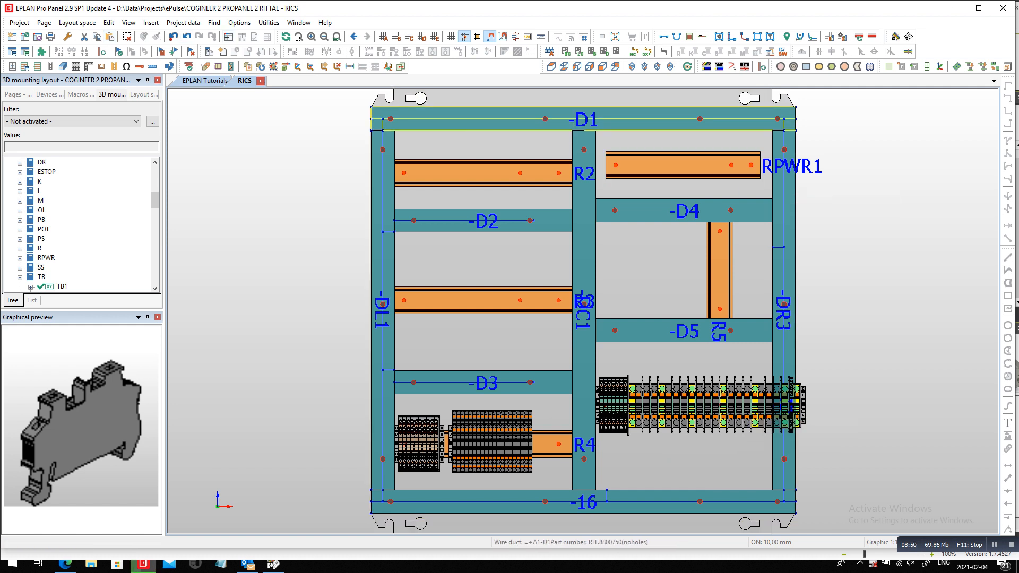
key(ctrl+z)
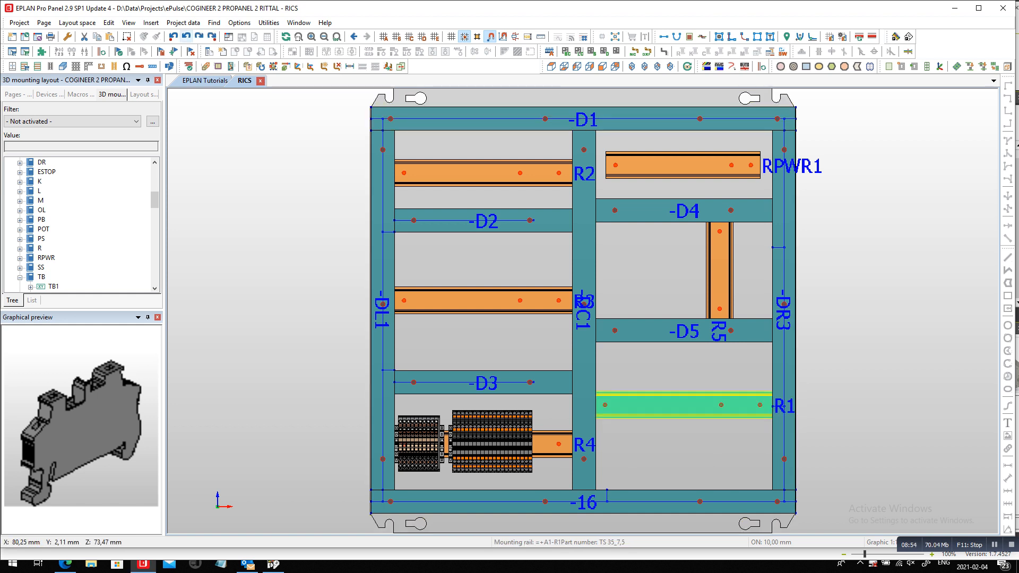
- Delete mounting rail R1 and trim wire duct DC1 so it ends level with the lower edge of D3
click(127, 37)
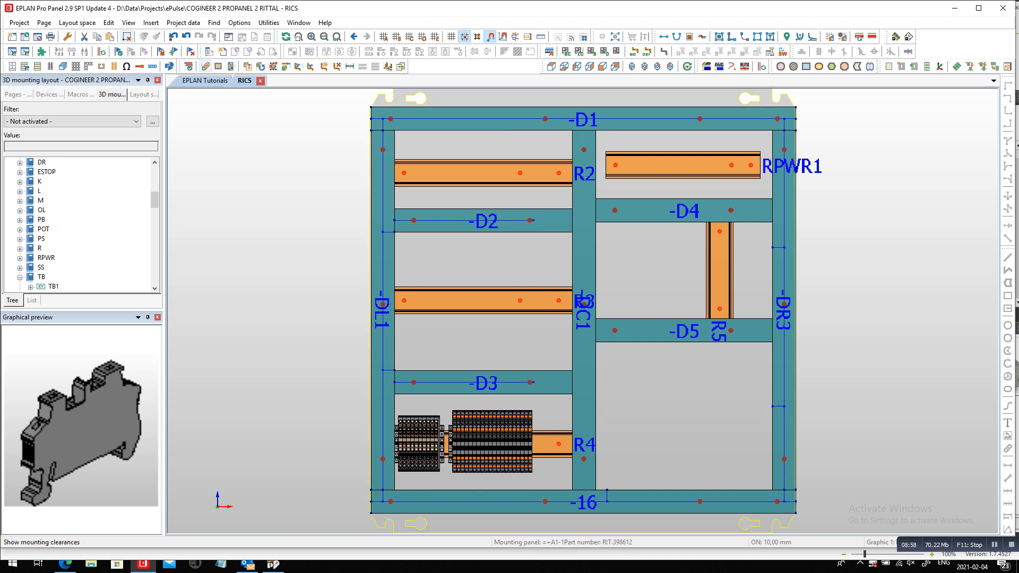
click(286, 66)
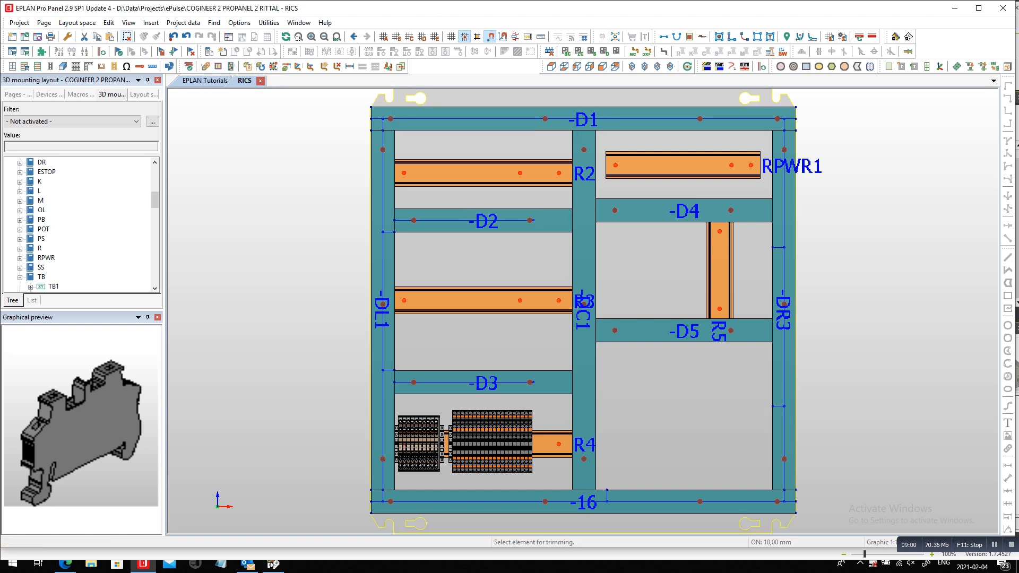
click(583, 462)
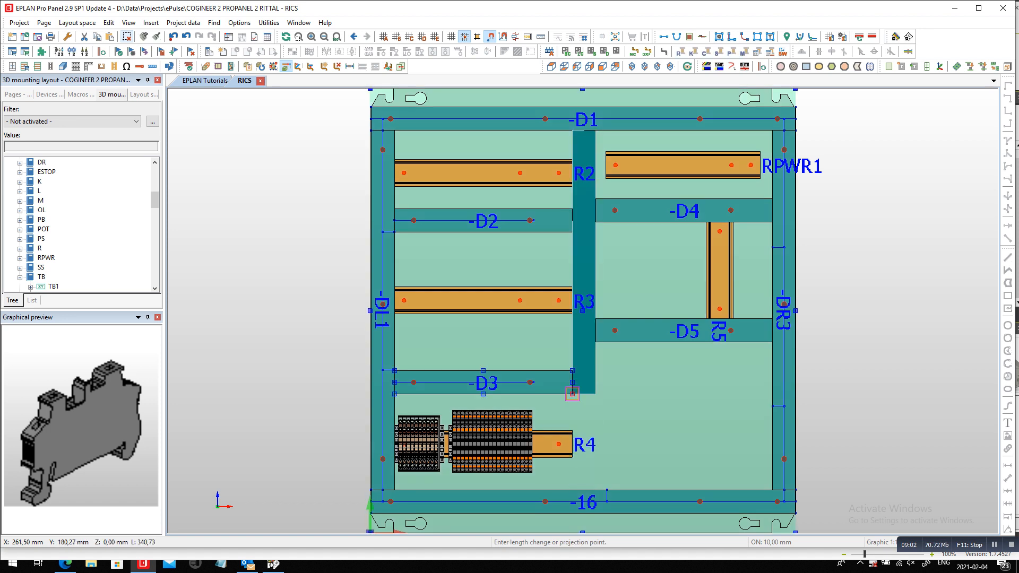
click(572, 393)
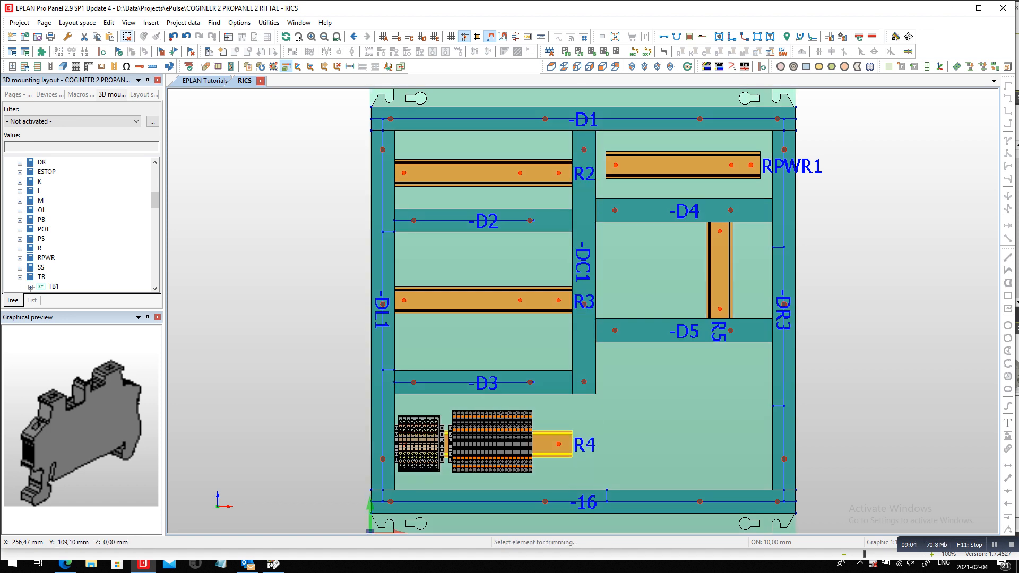
- Extend mounting rail R4 across the panel to the inner edge of wire duct DR3
click(562, 444)
click(772, 452)
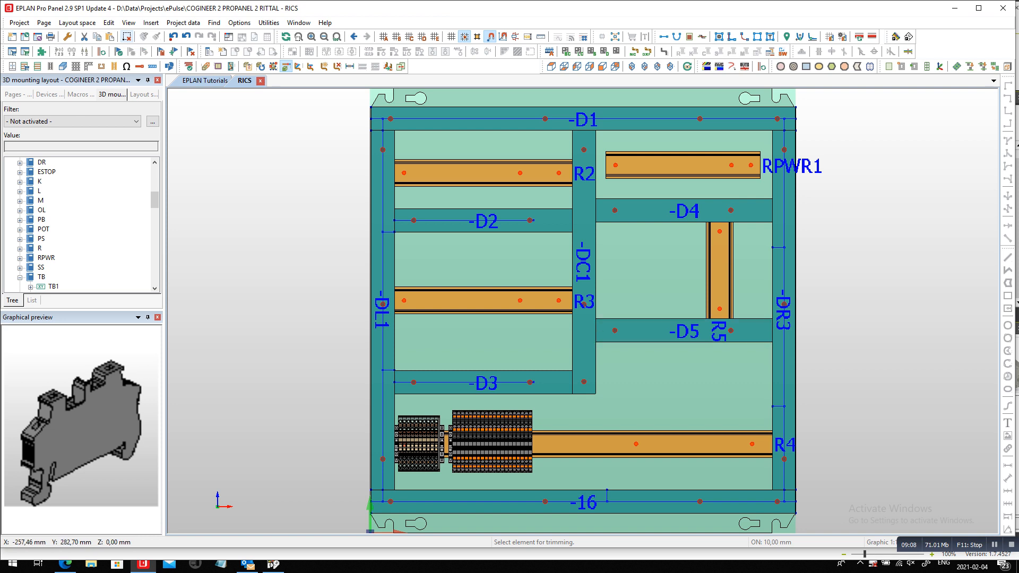
key(Escape)
- Place the complete terminal strip TB1 on rail R4 past TB24, about 210 mm from the rail's start
drag(54, 287, 276, 319)
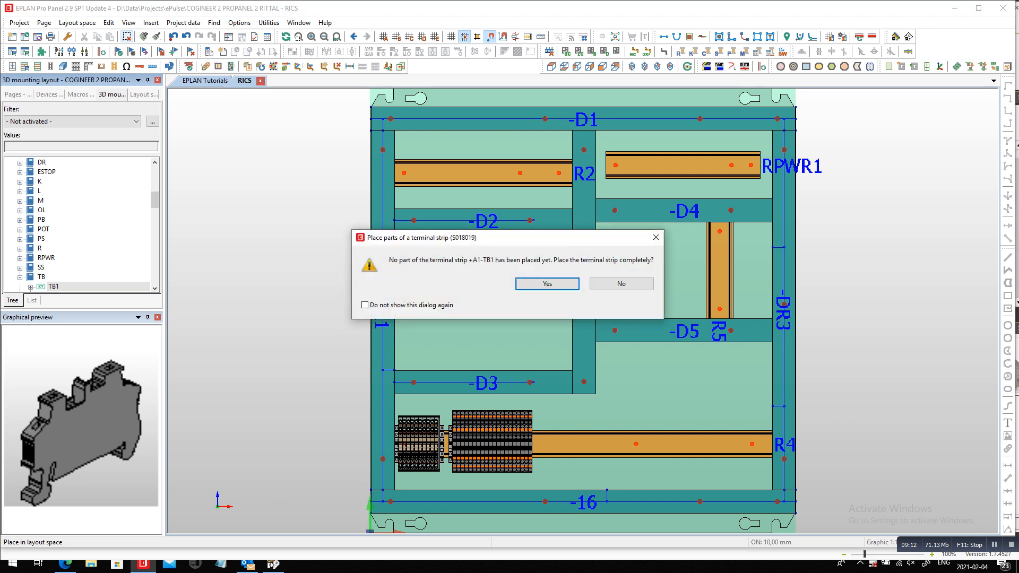
key(Return)
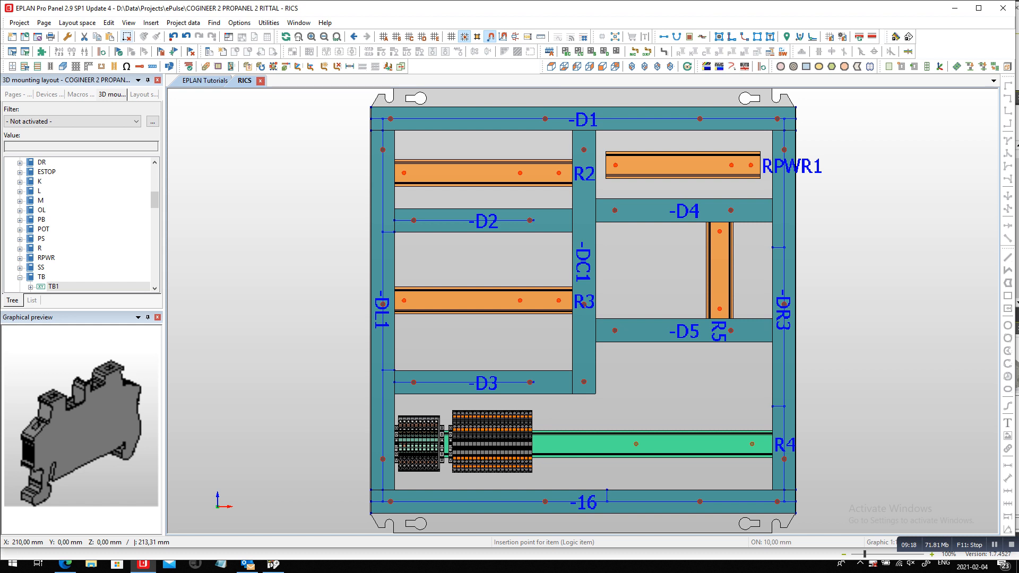
click(659, 354)
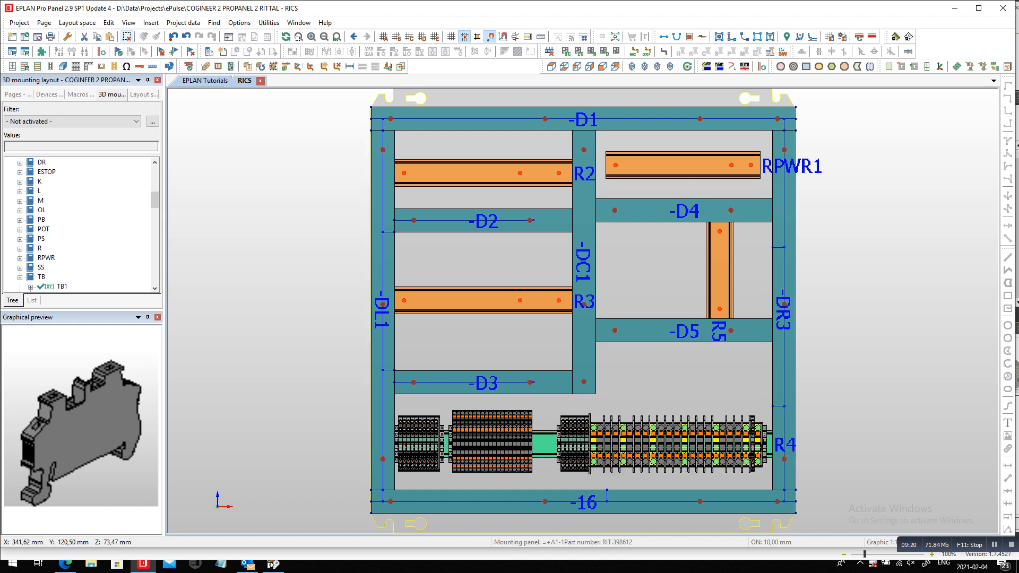
- Move wire duct D5 down level with D3 and lengthen mounting rail R5 to reach its upper edge
scroll(660, 340, up, 3)
drag(562, 325, 549, 435)
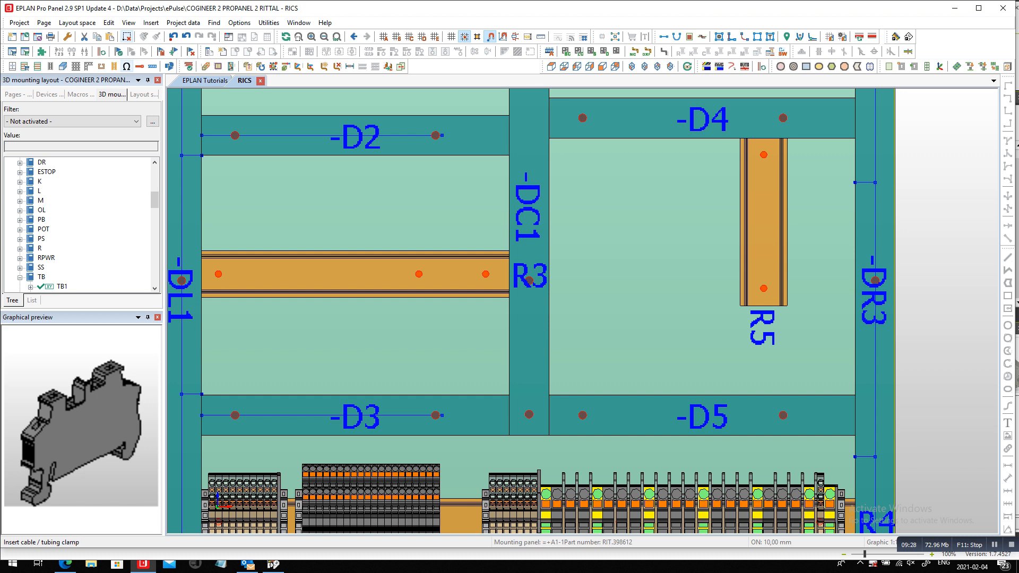
click(286, 67)
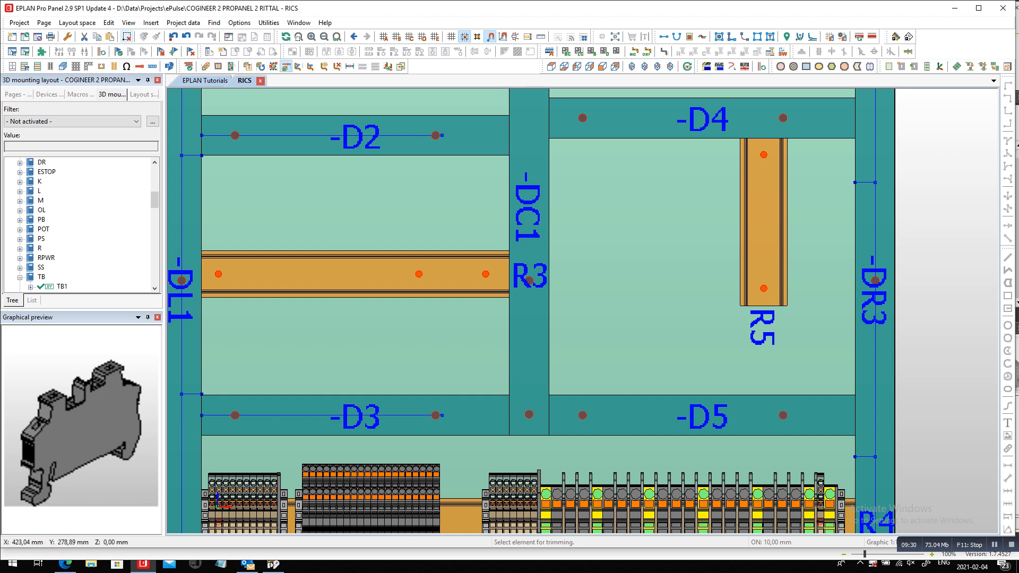
click(769, 289)
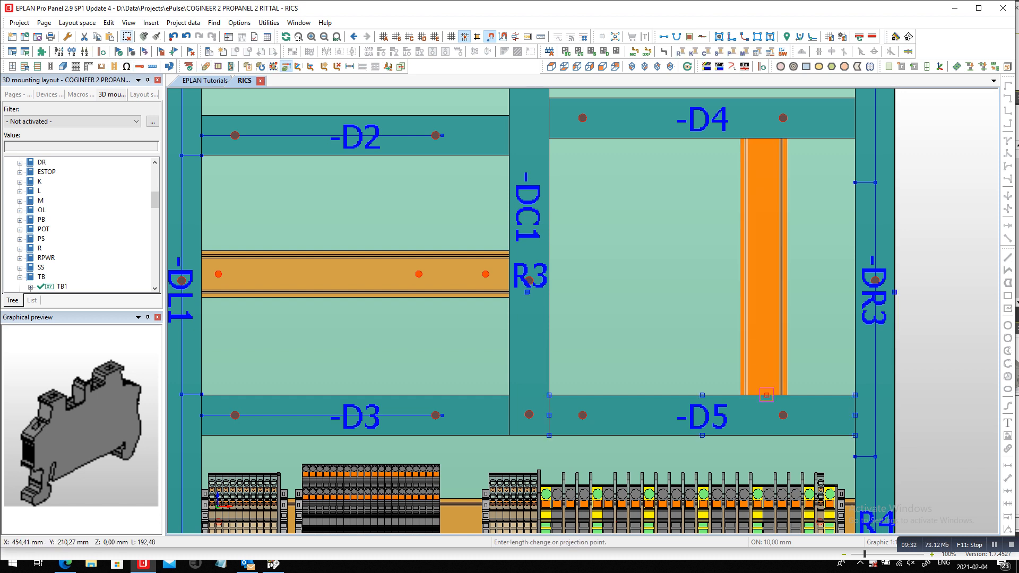
click(772, 395)
- Examine the terminal strips on rail R4 up close and from an angle, ending with the full front view of the panel
scroll(754, 391, down, 4)
scroll(777, 326, up, 2)
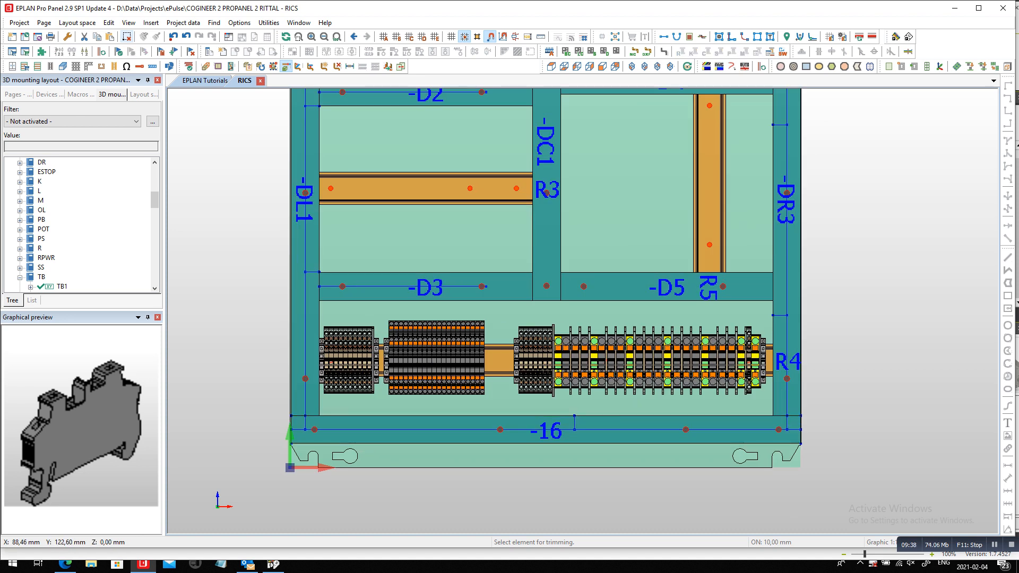
scroll(366, 360, up, 4)
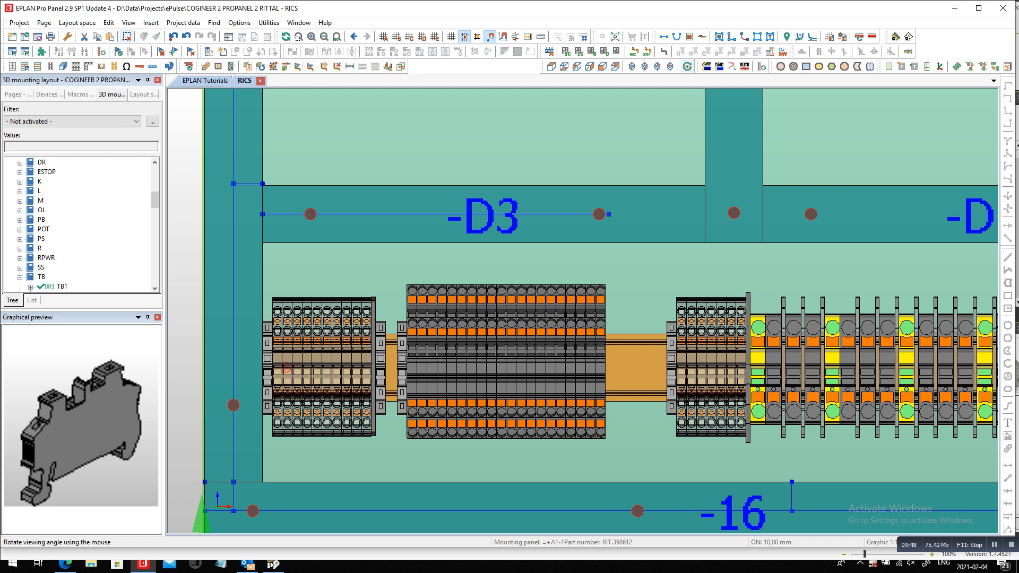
click(687, 66)
drag(562, 345, 502, 347)
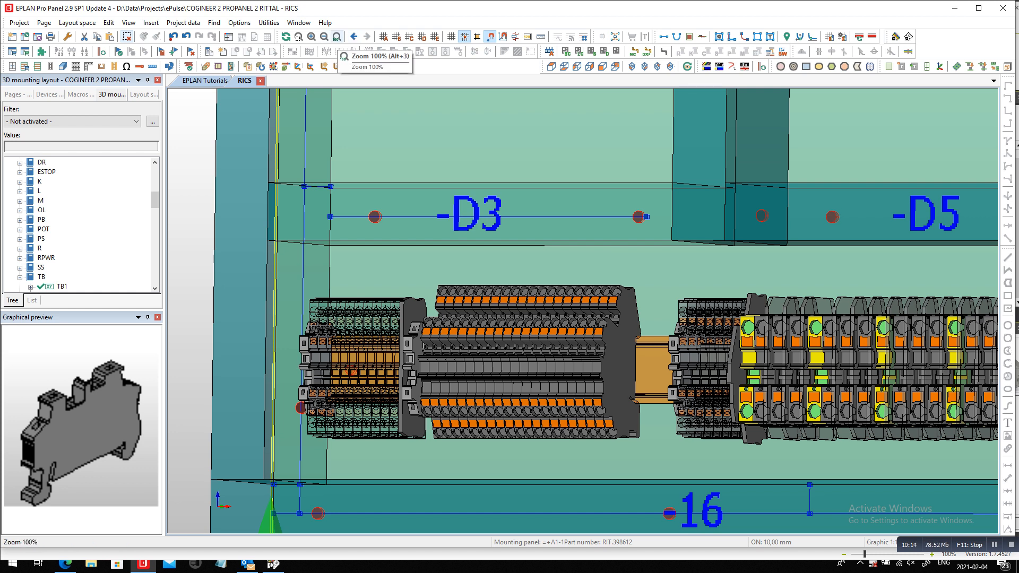
click(337, 36)
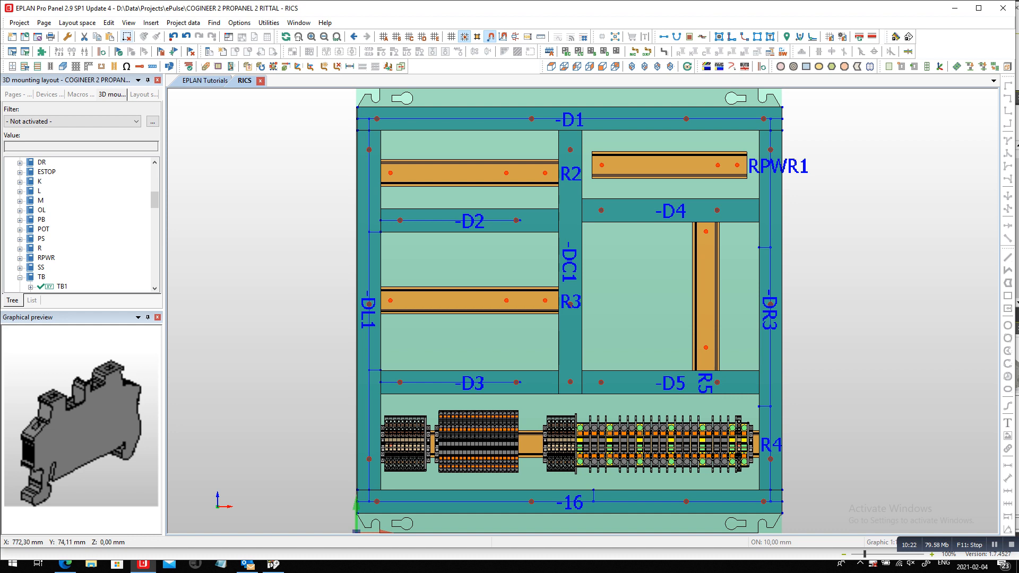
- Switch past the Phoenix Contact planning project to the browser showing the EPLAN Canada website
key(alt+Tab)
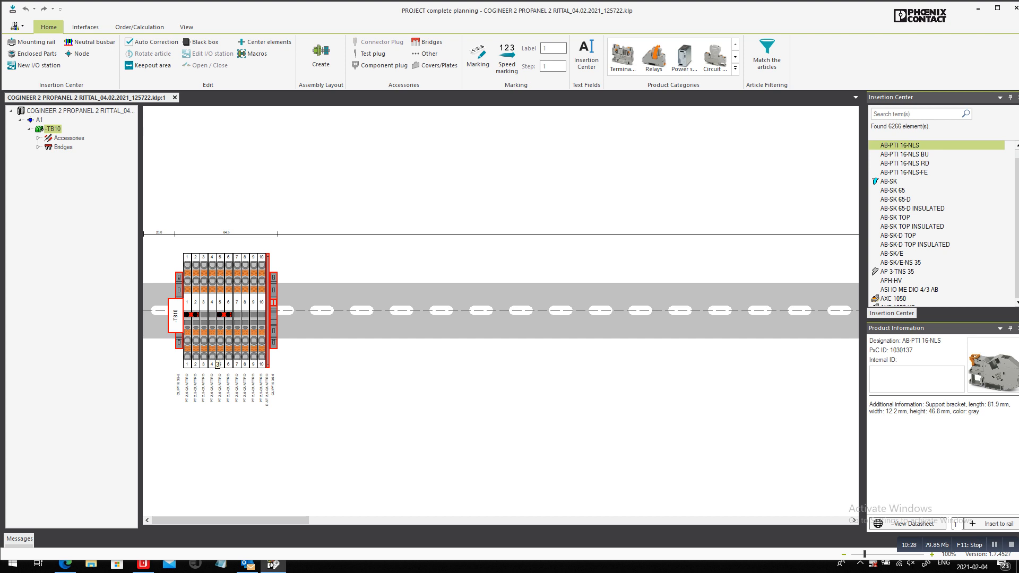
key(alt+Tab)
key(alt+Tab)
key(alt+Tab)
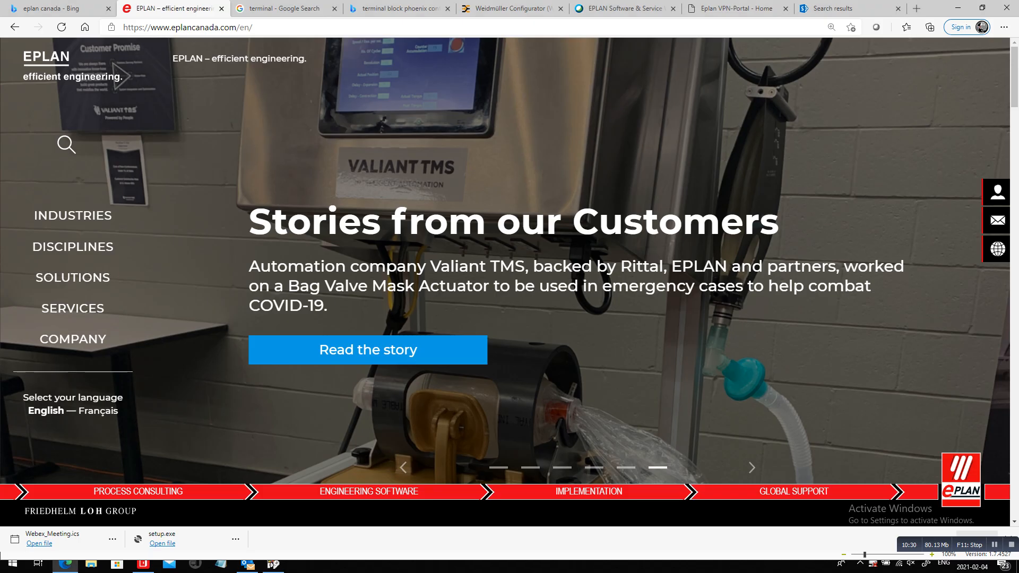